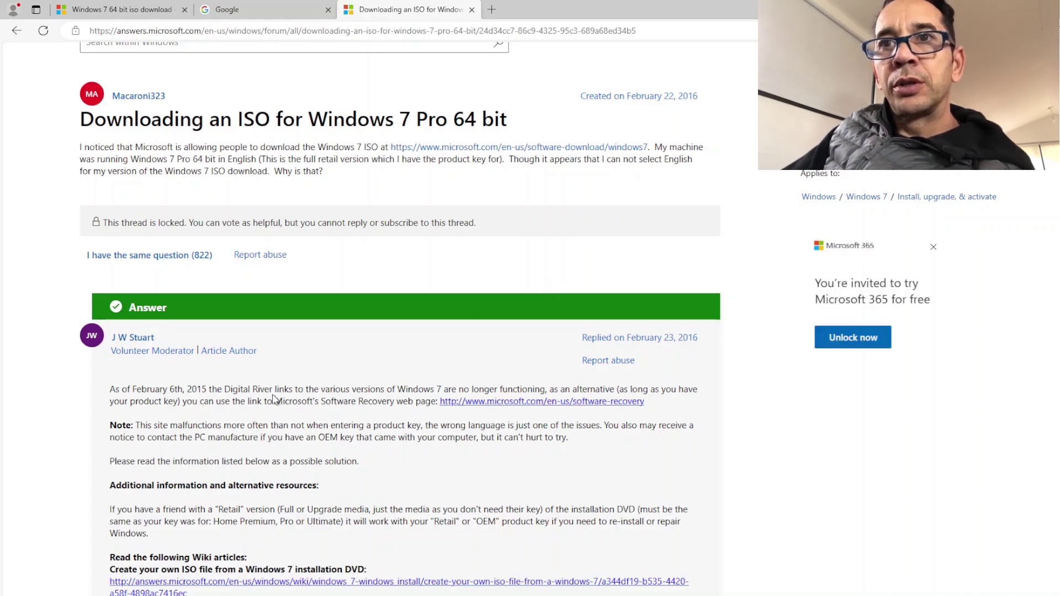
Step: Scroll down through the current web page, then back up slightly
scroll(276, 399, "down", 3)
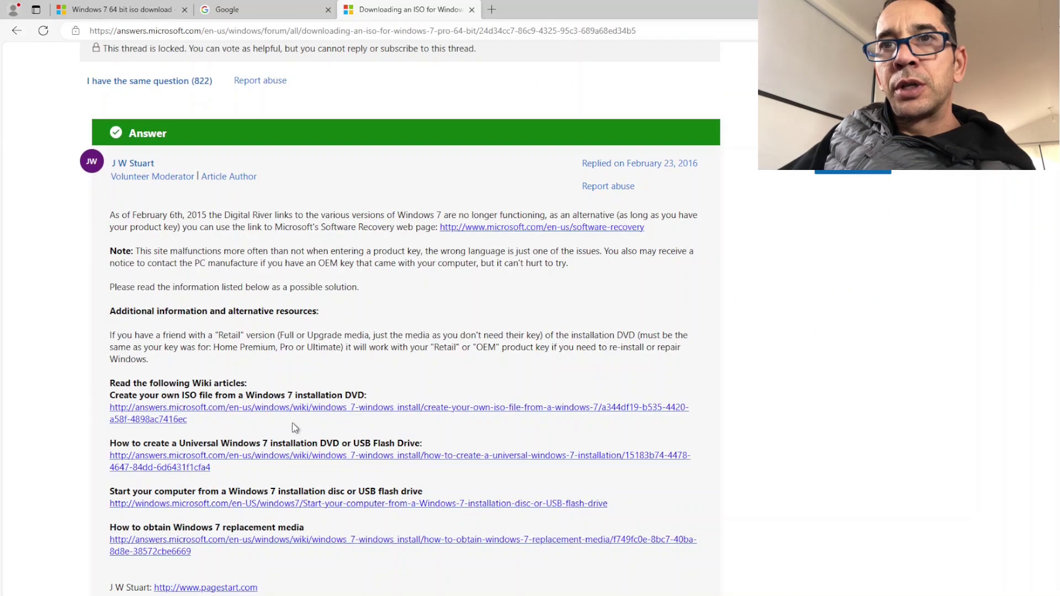
scroll(199, 445, "down", 2)
scroll(202, 440, "down", 8)
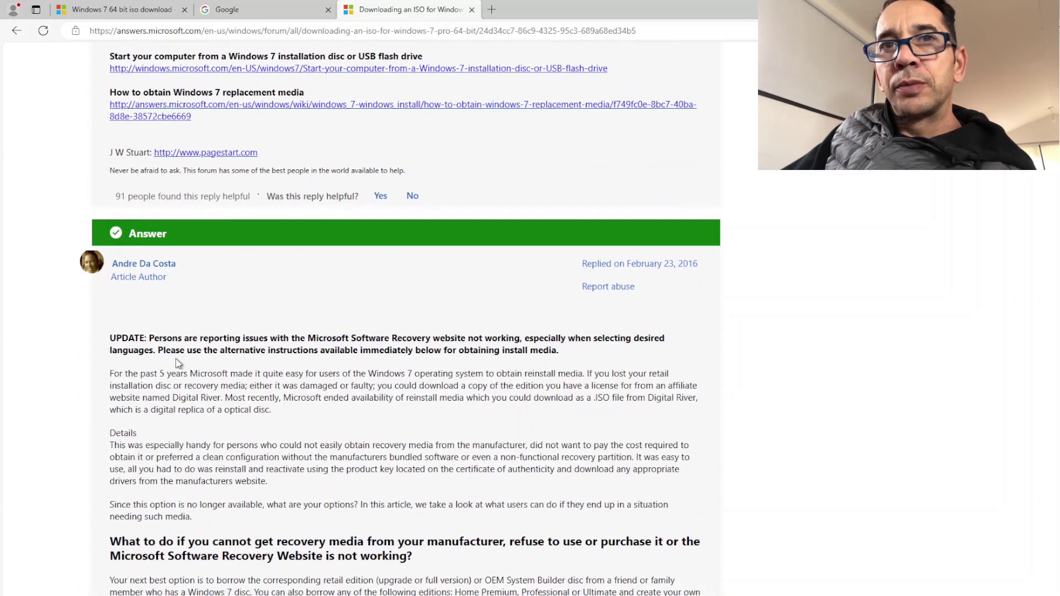
scroll(239, 353, "down", 6)
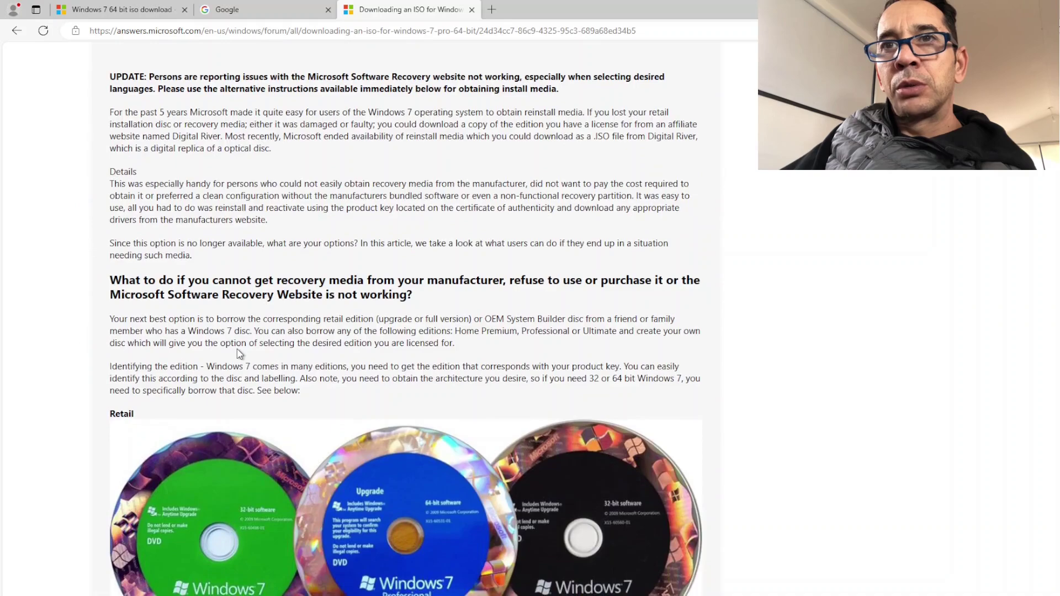
scroll(237, 353, "down", 10)
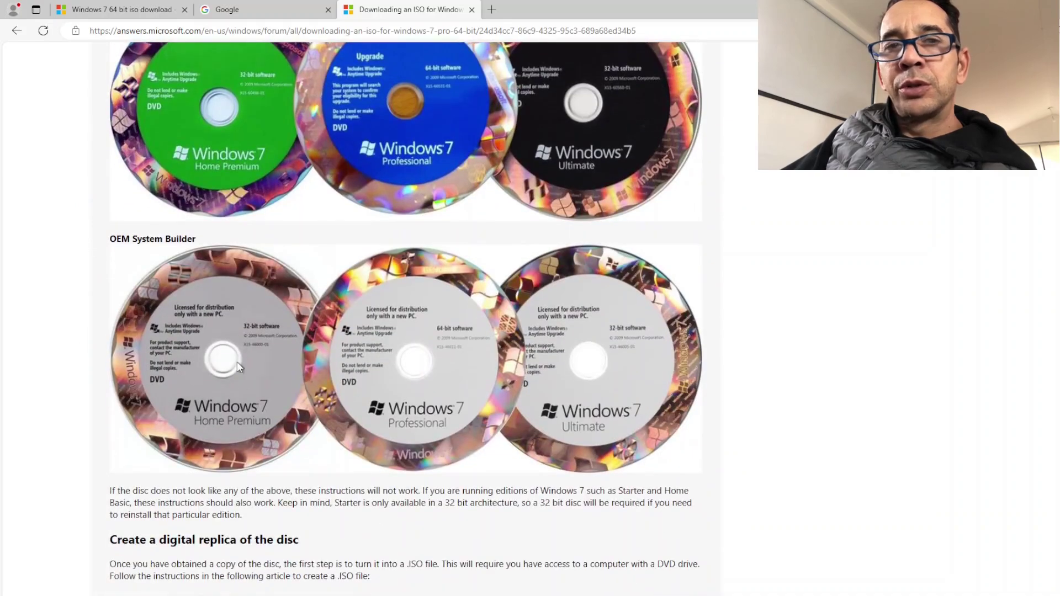
scroll(194, 301, "down", 6)
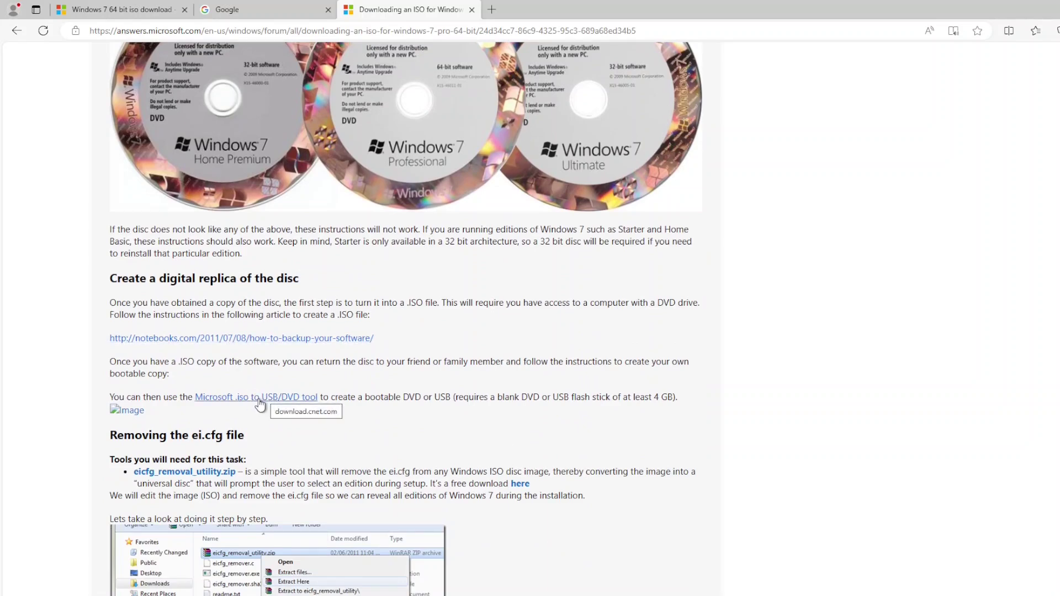
scroll(260, 406, "down", 3)
scroll(260, 405, "down", 3)
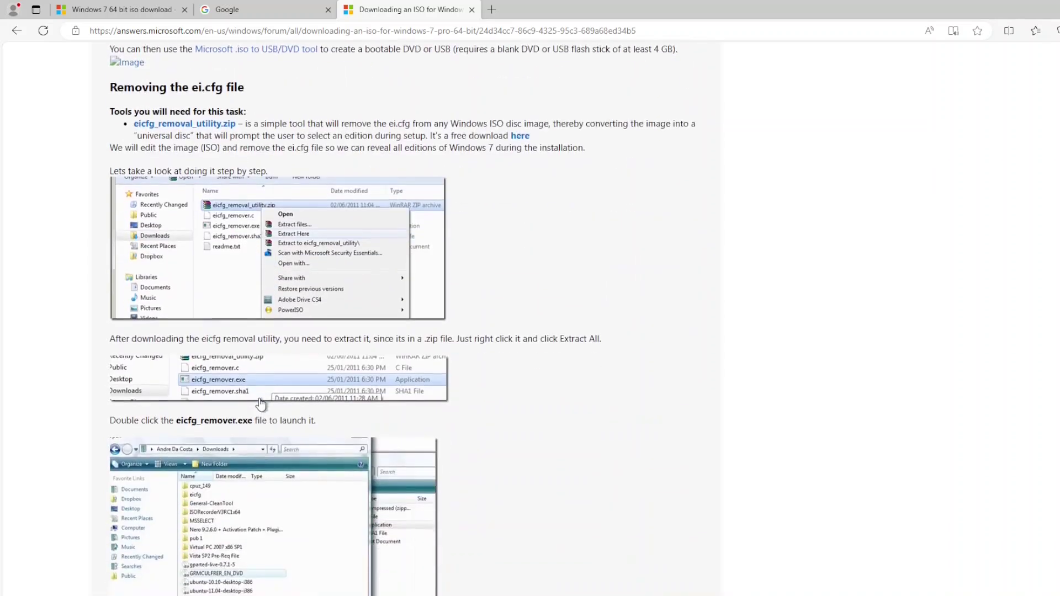
scroll(260, 406, "down", 3)
scroll(262, 403, "down", 4)
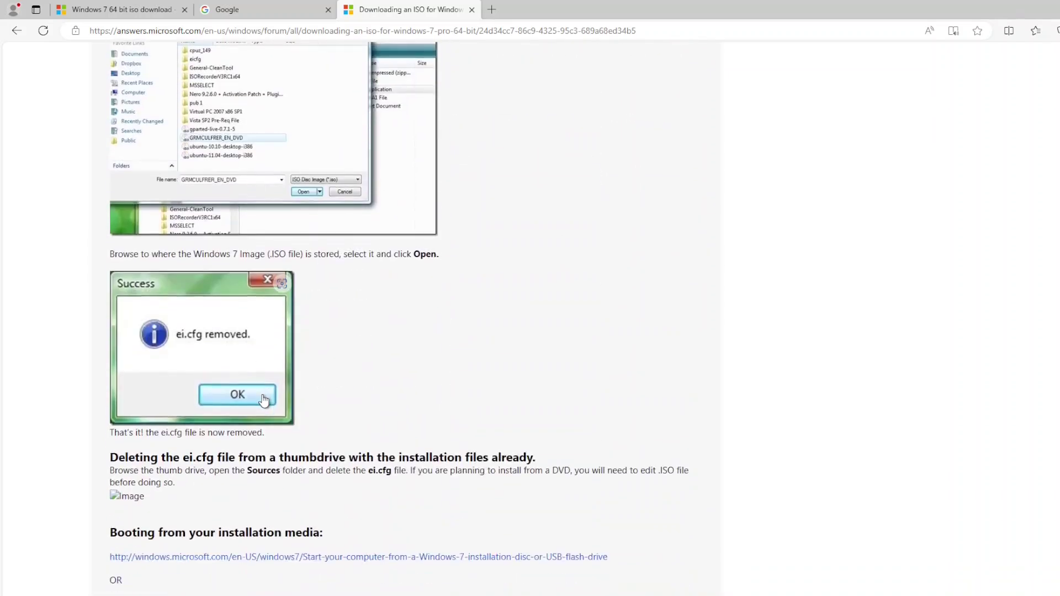
scroll(293, 420, "down", 5)
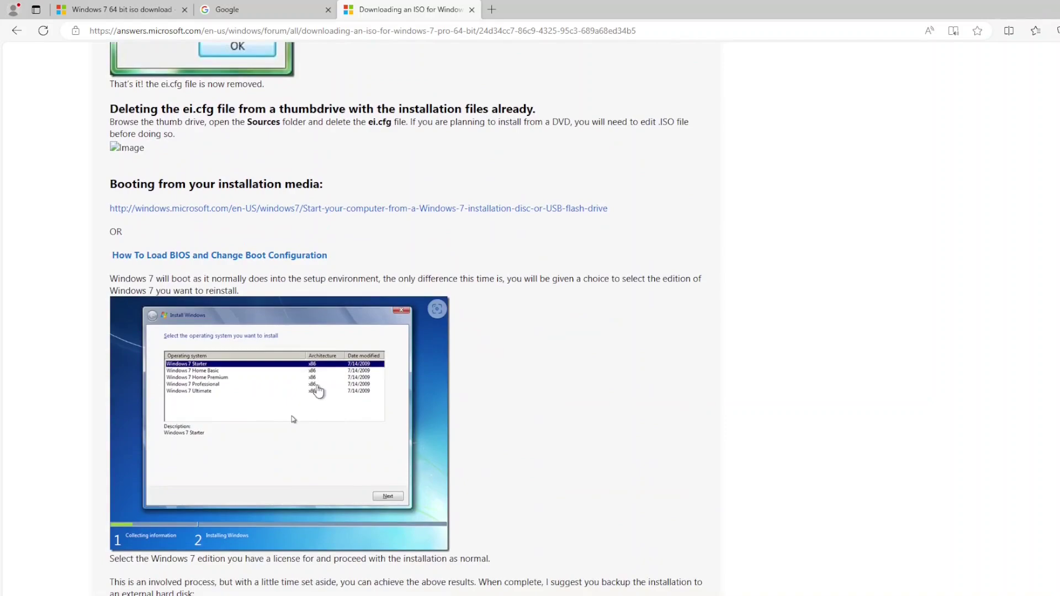
scroll(318, 391, "down", 3)
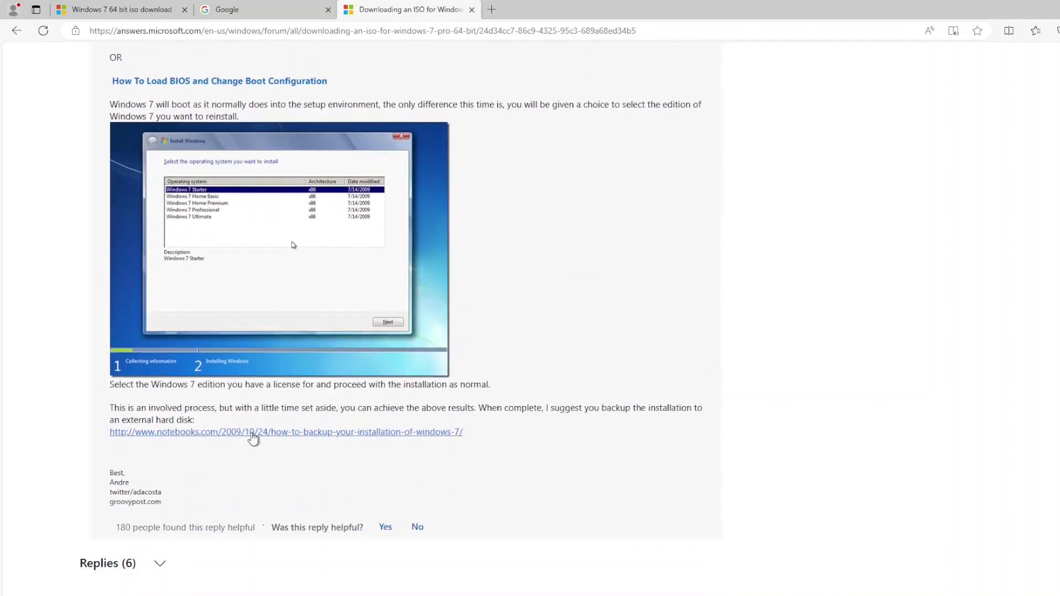
scroll(260, 439, "down", 5)
scroll(280, 425, "up", 15)
scroll(280, 418, "up", 20)
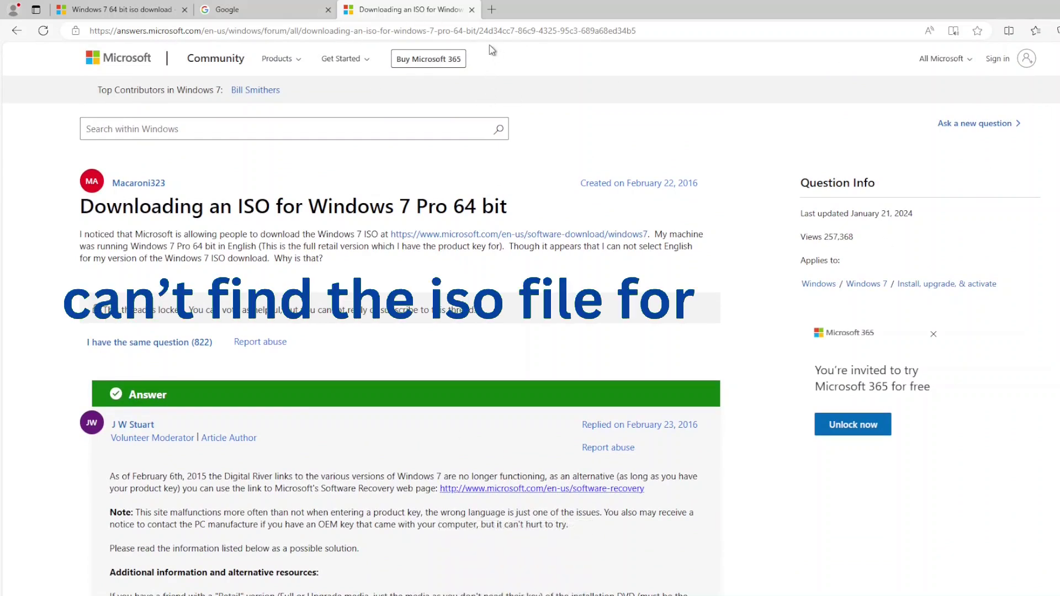
Step: Search Google for 'download rufus' and open the official rufus.ie site
left_click(268, 9)
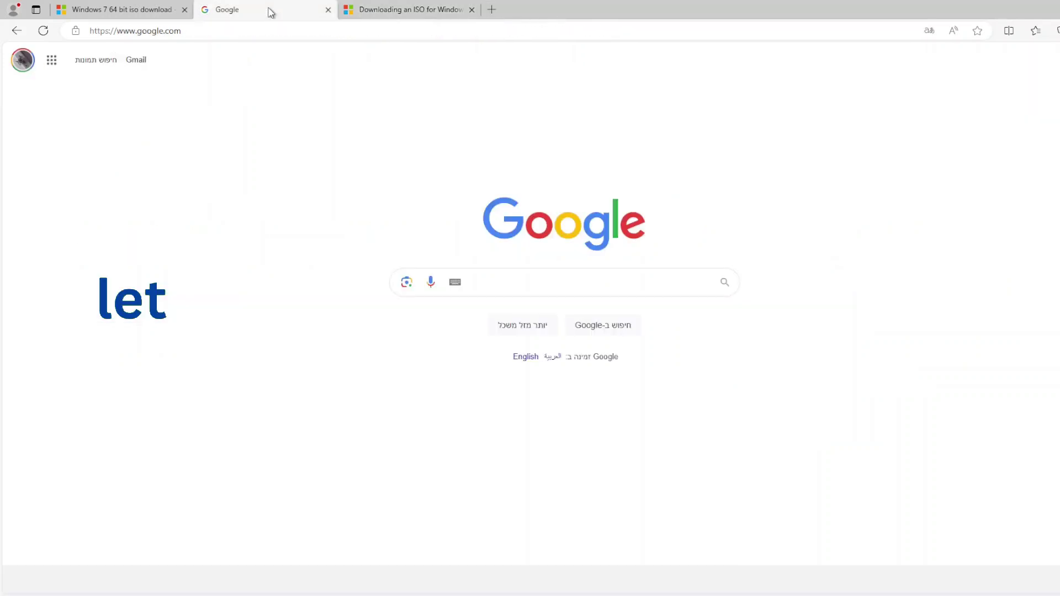
left_click(490, 284)
type("d")
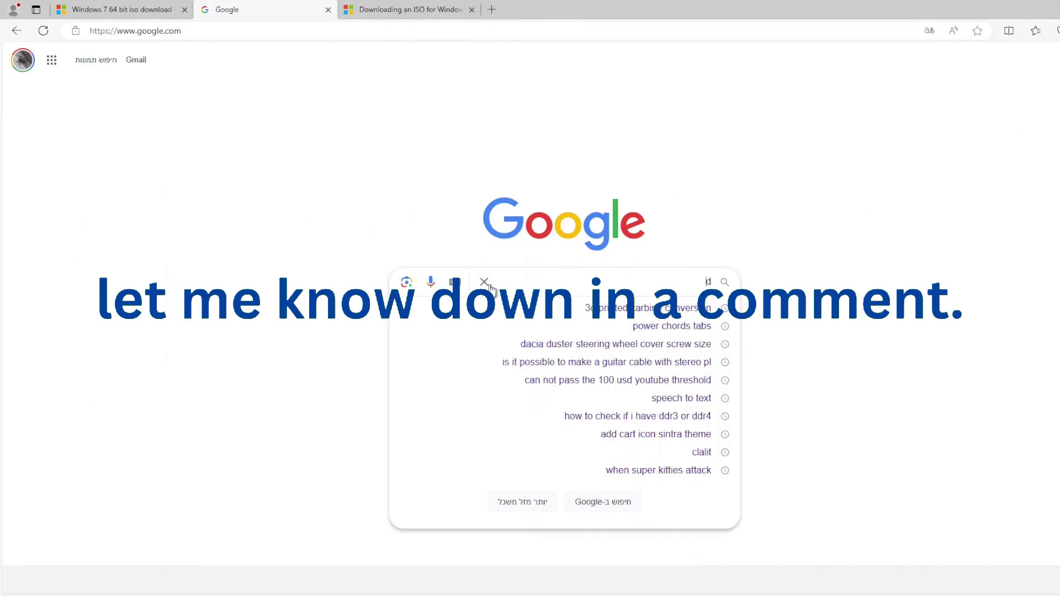
type("ownload")
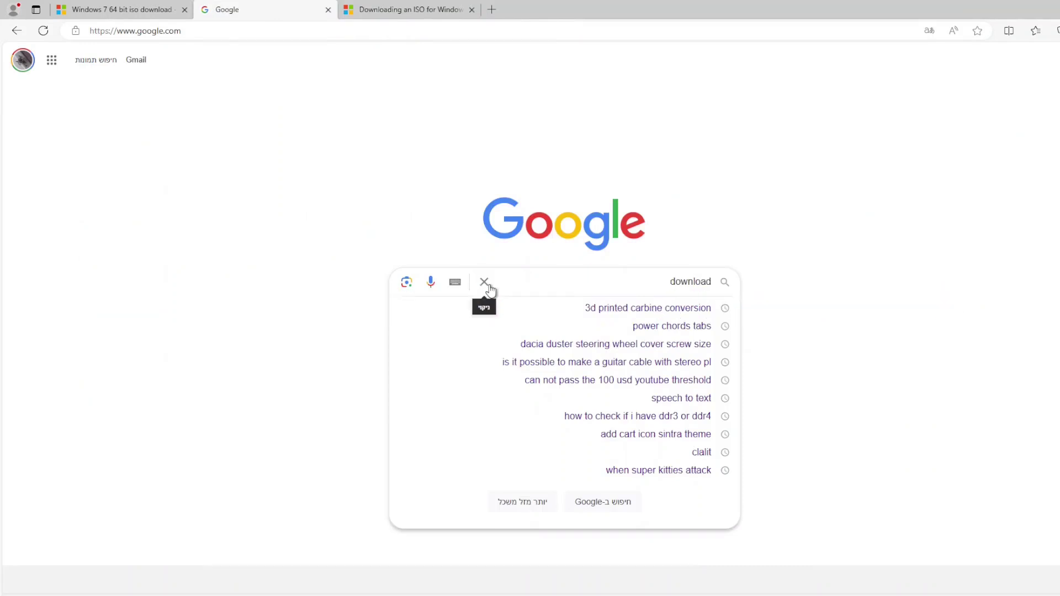
type(" rufus")
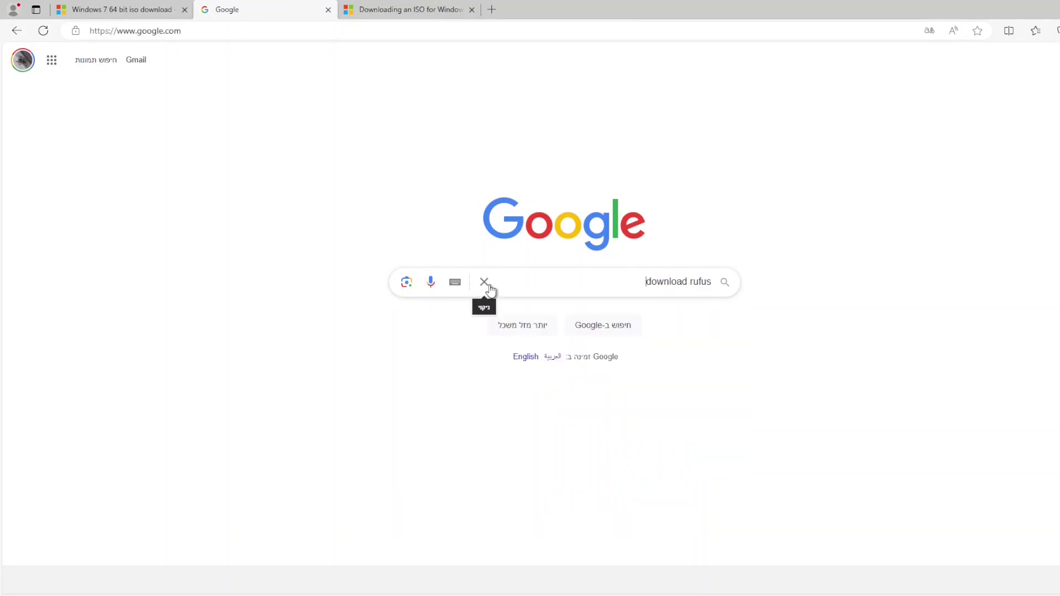
key("Return")
left_click(259, 177)
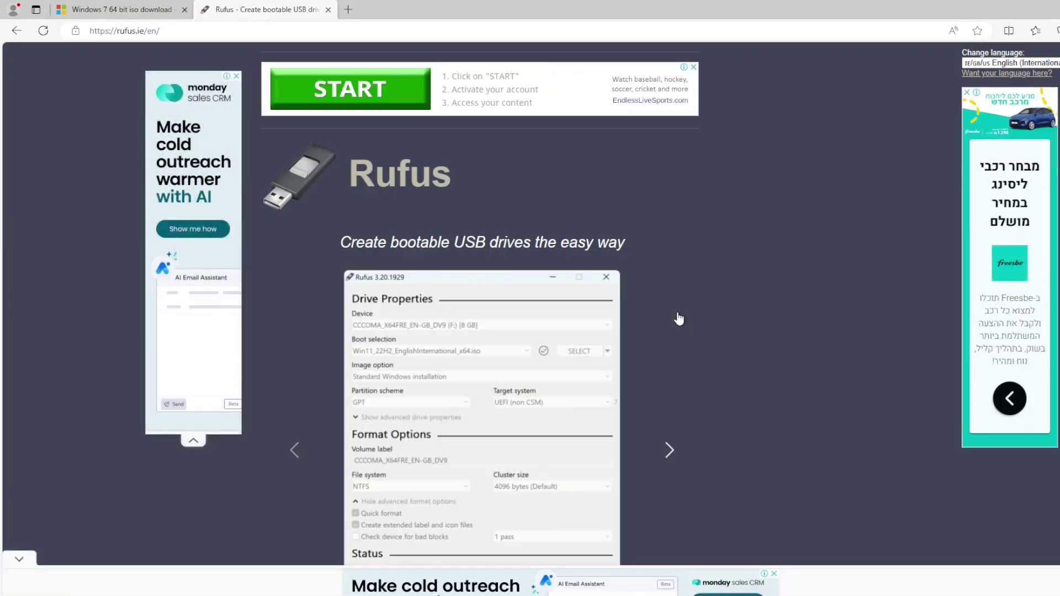
Step: Download rufus-4.4.exe from rufus.ie, launch it, and decline online update checks
scroll(679, 319, "down", 2)
scroll(679, 319, "down", 10)
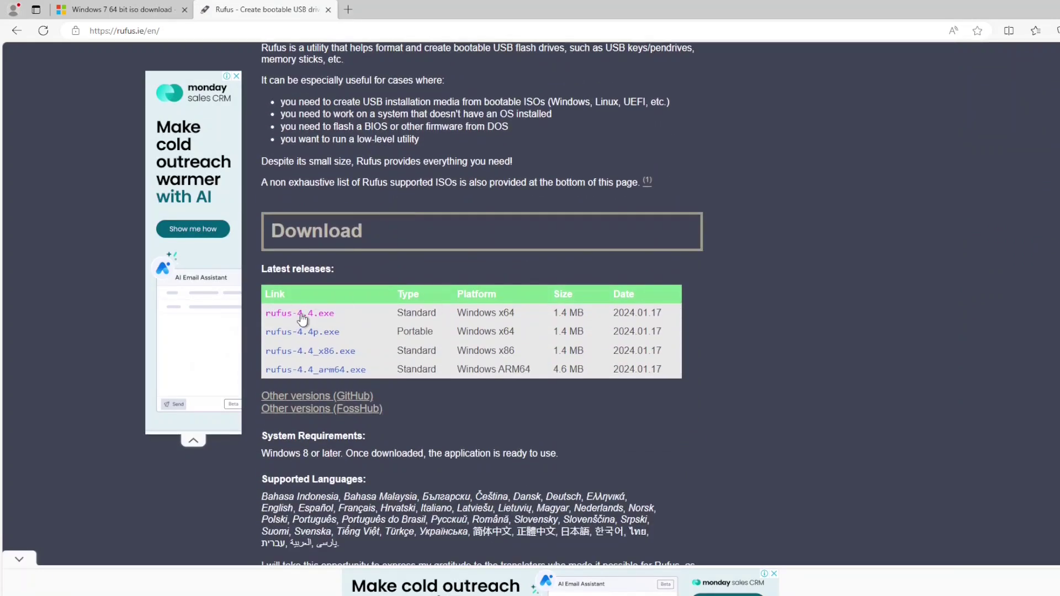
left_click(302, 319)
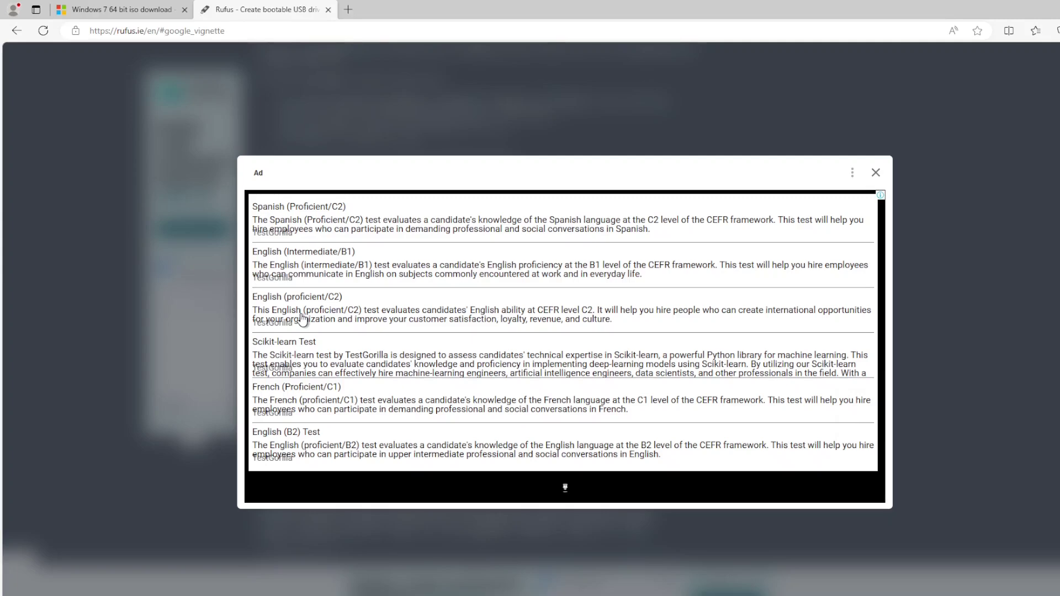
left_click(876, 174)
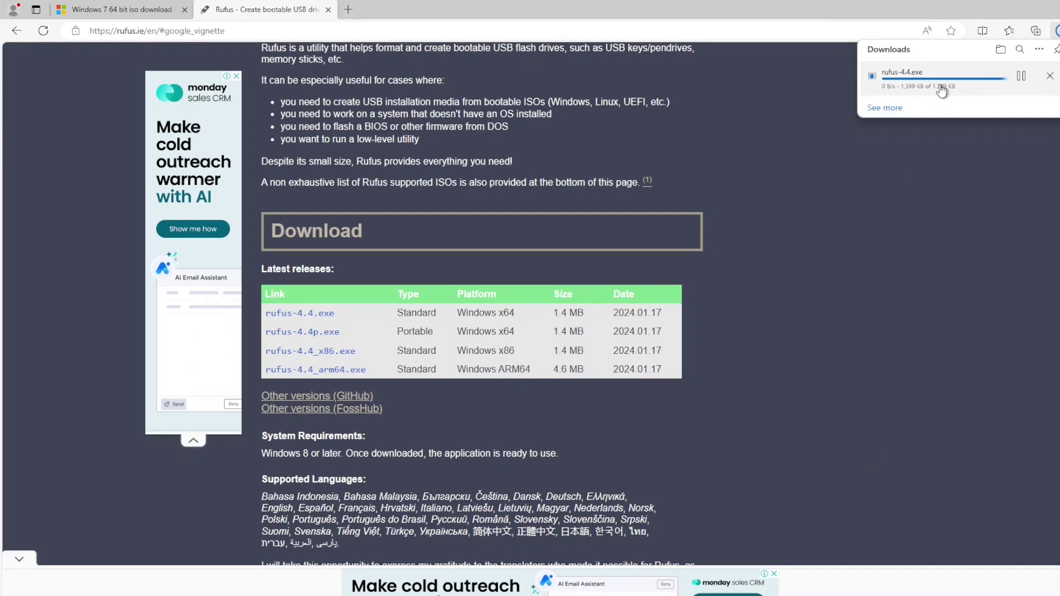
left_click(895, 82)
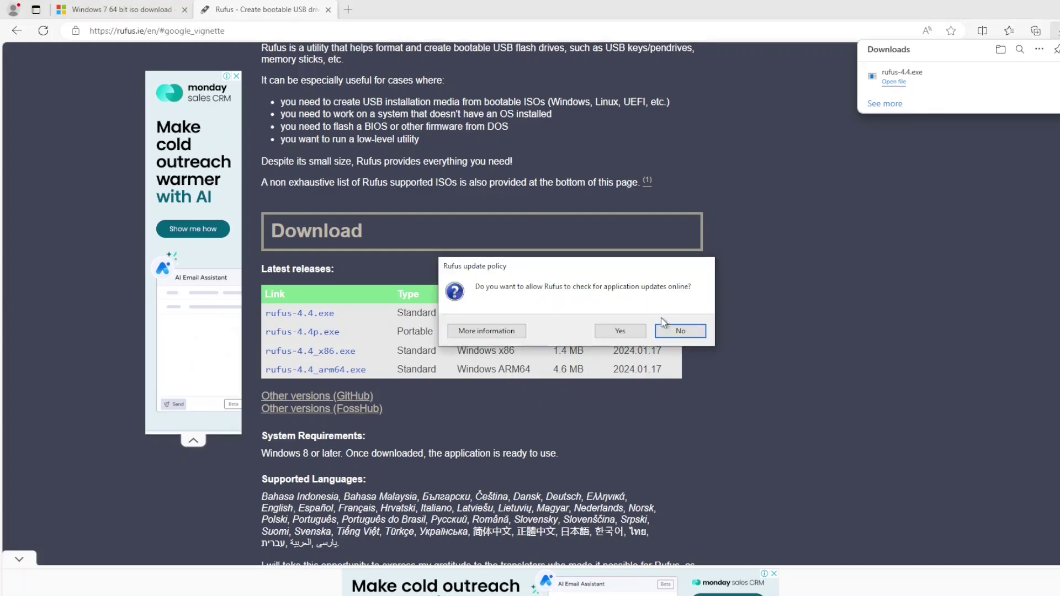
left_click(681, 331)
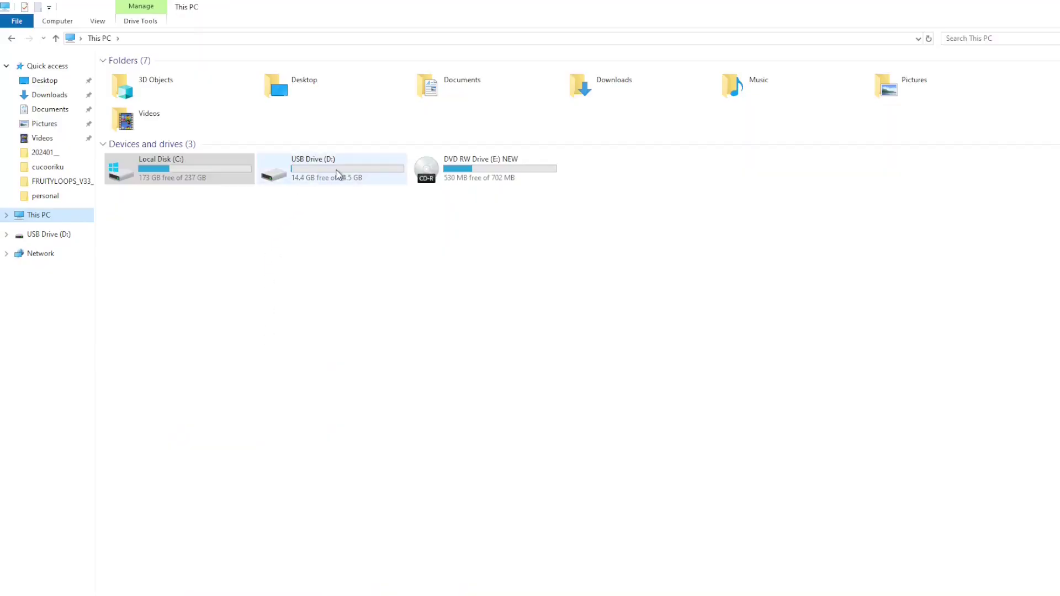
Step: Copy the exam1_full_1 video from USB Drive (D:) and paste it onto the Desktop
double_click(341, 179)
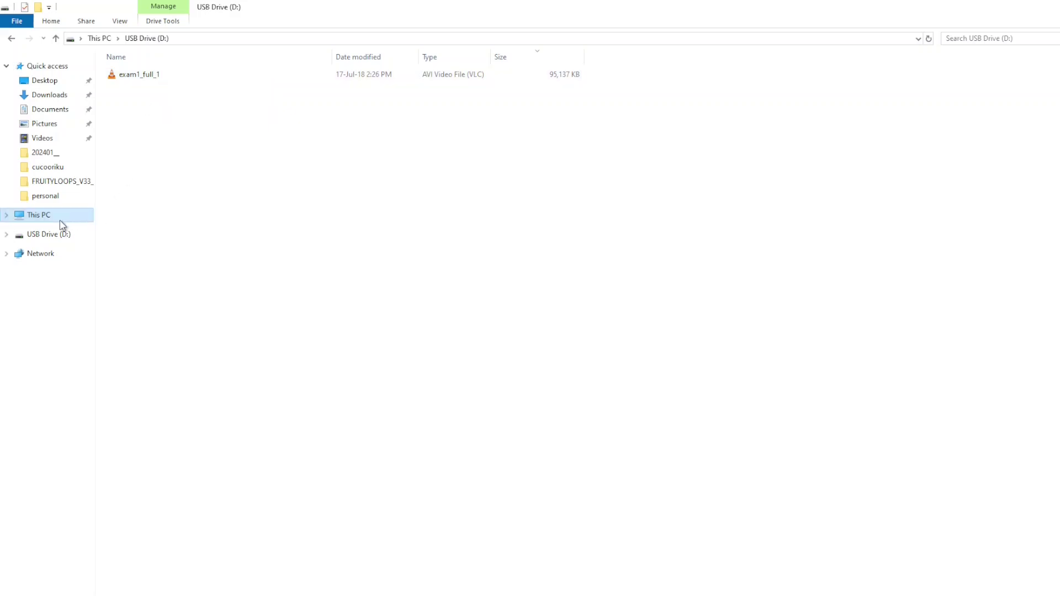
left_click(134, 76)
right_click(134, 76)
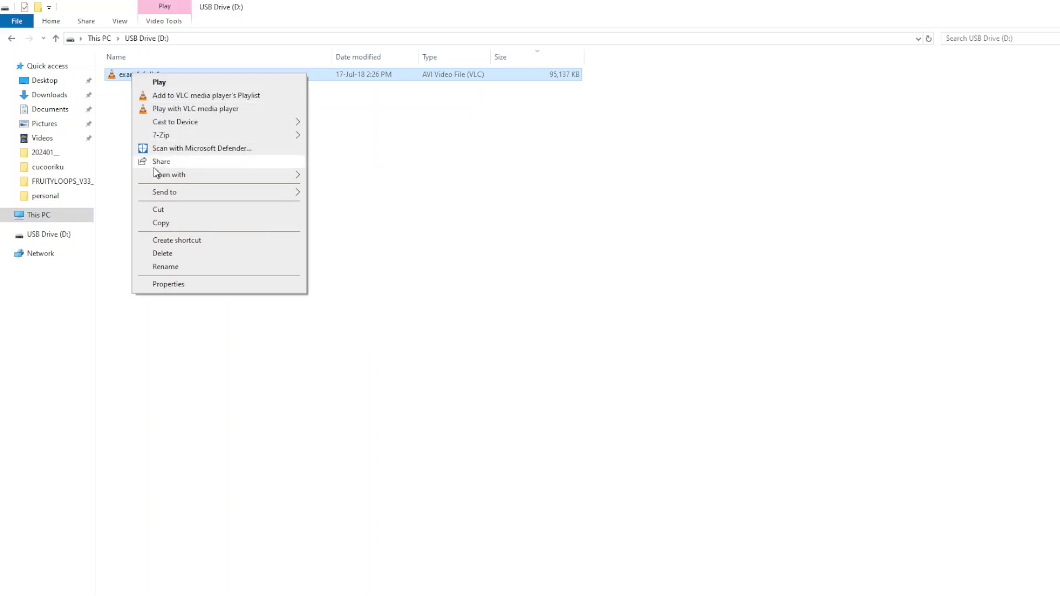
left_click(161, 223)
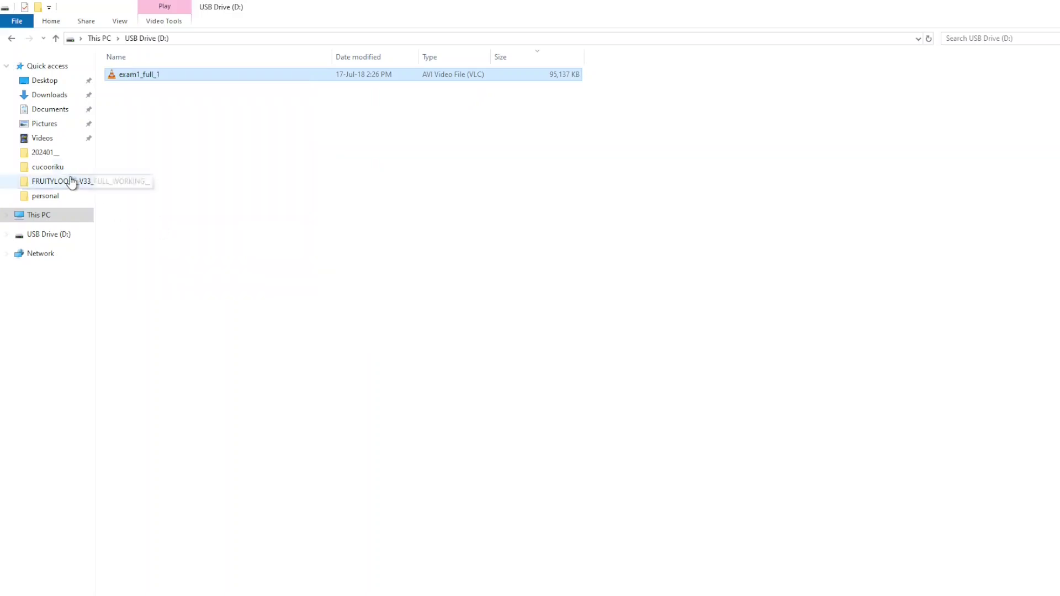
left_click(44, 81)
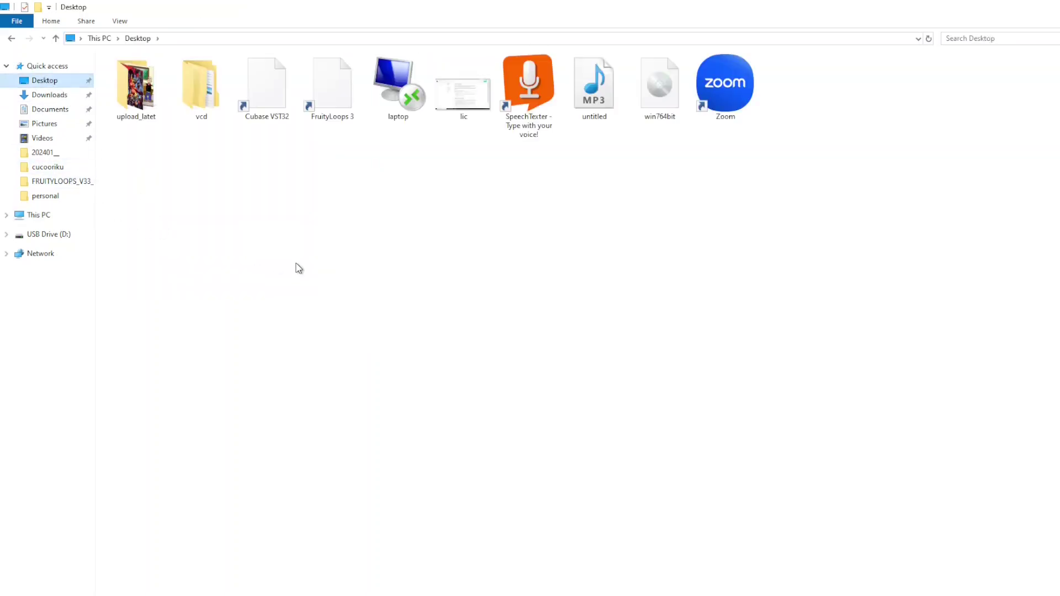
right_click(298, 268)
left_click(324, 330)
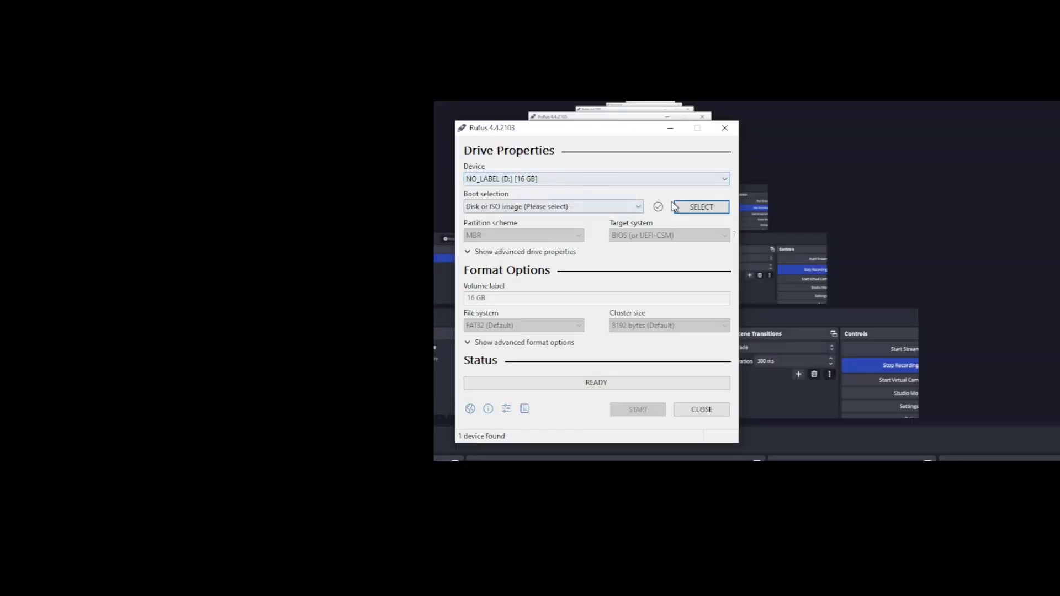
Step: Load win764bit.iso from the Desktop as the Rufus boot image
left_click(797, 134)
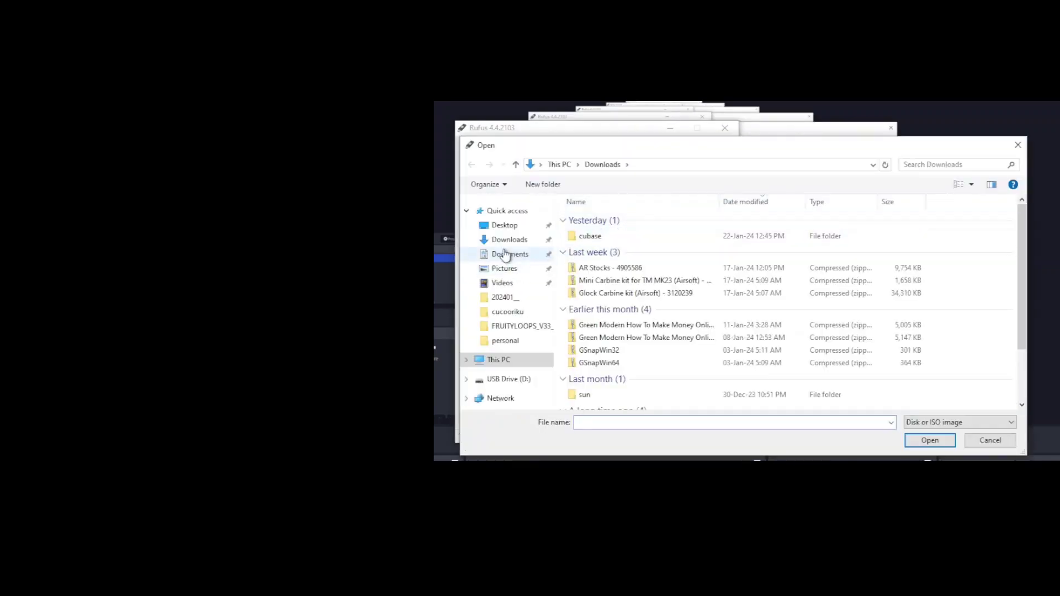
left_click(506, 230)
left_click(728, 229)
left_click(919, 441)
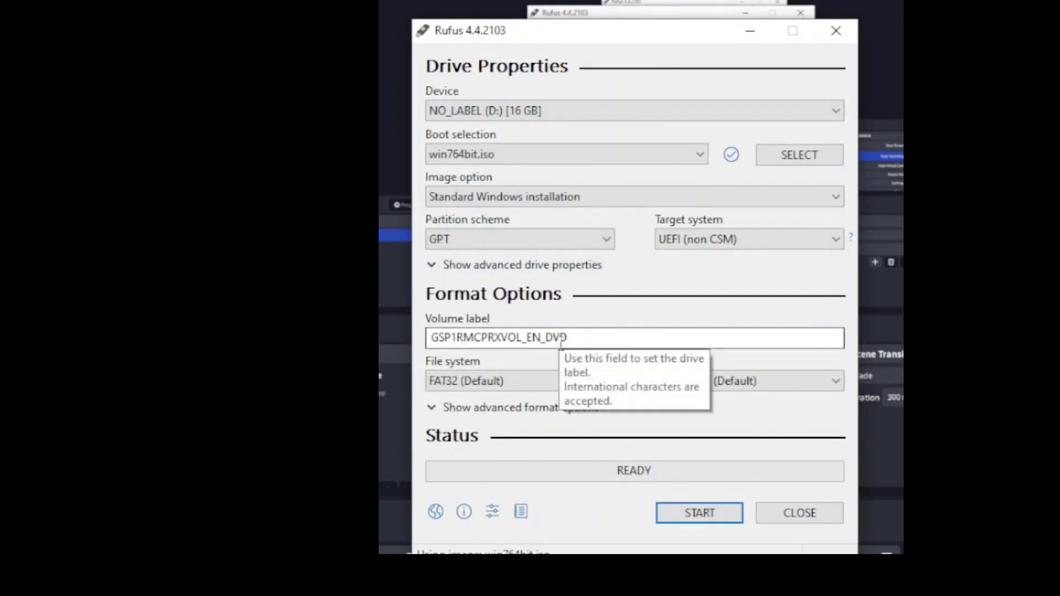
Step: Change the volume label to windows7_64_BIT and start writing the drive
left_click_drag(578, 337, 409, 338)
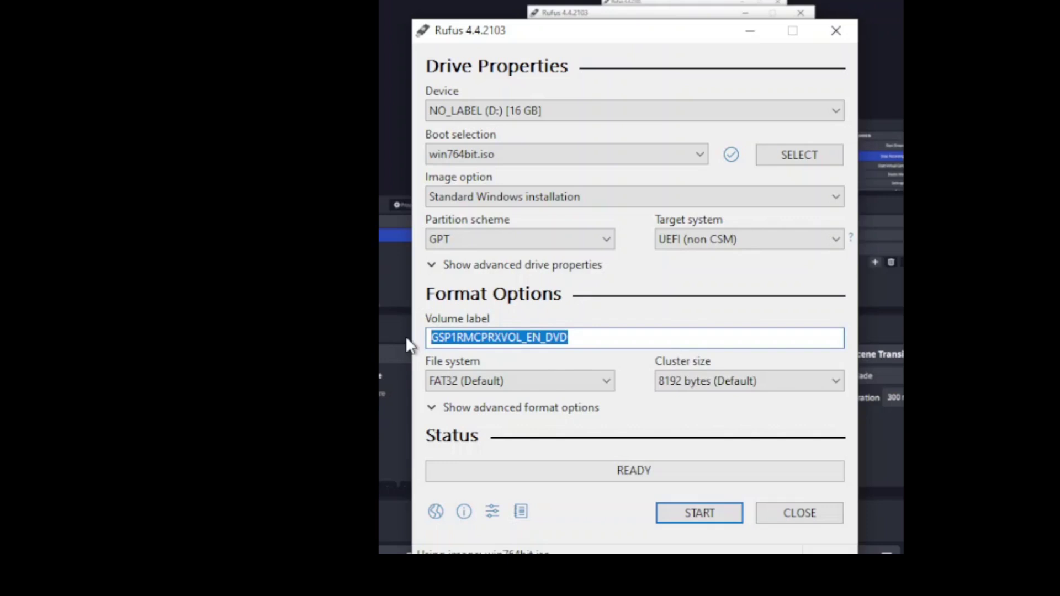
type("windows7")
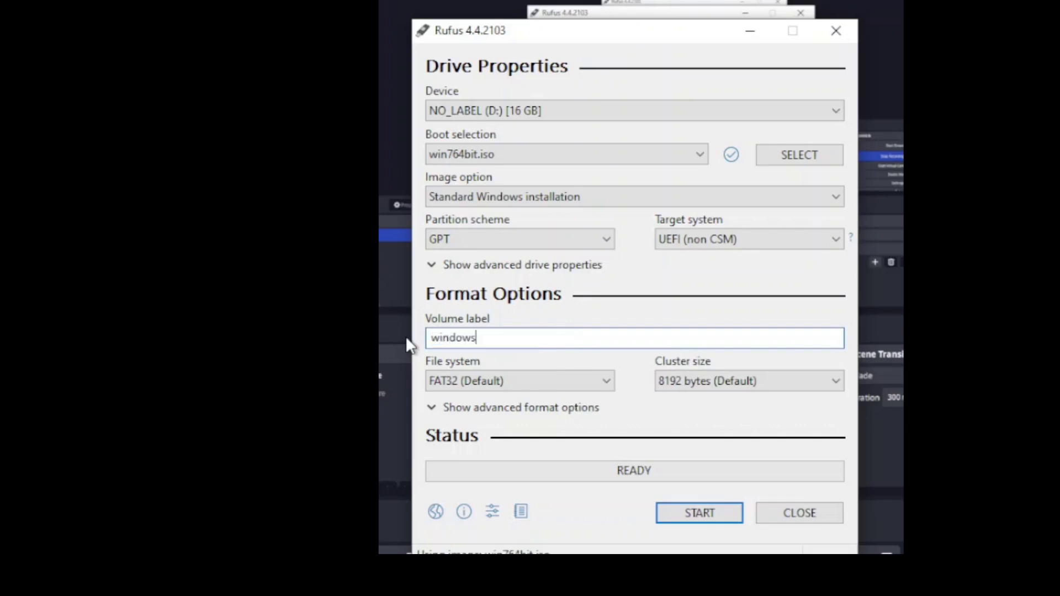
type("_64_BIT")
left_click(692, 511)
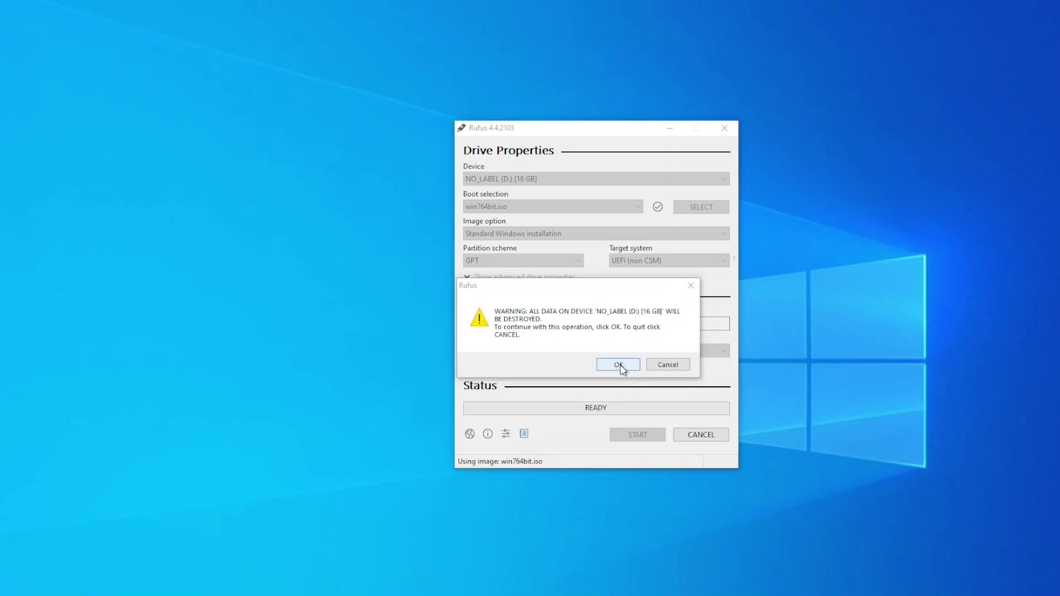
Step: Confirm erasing drive D:, wait for the write to reach READY, then close Rufus
left_click(619, 365)
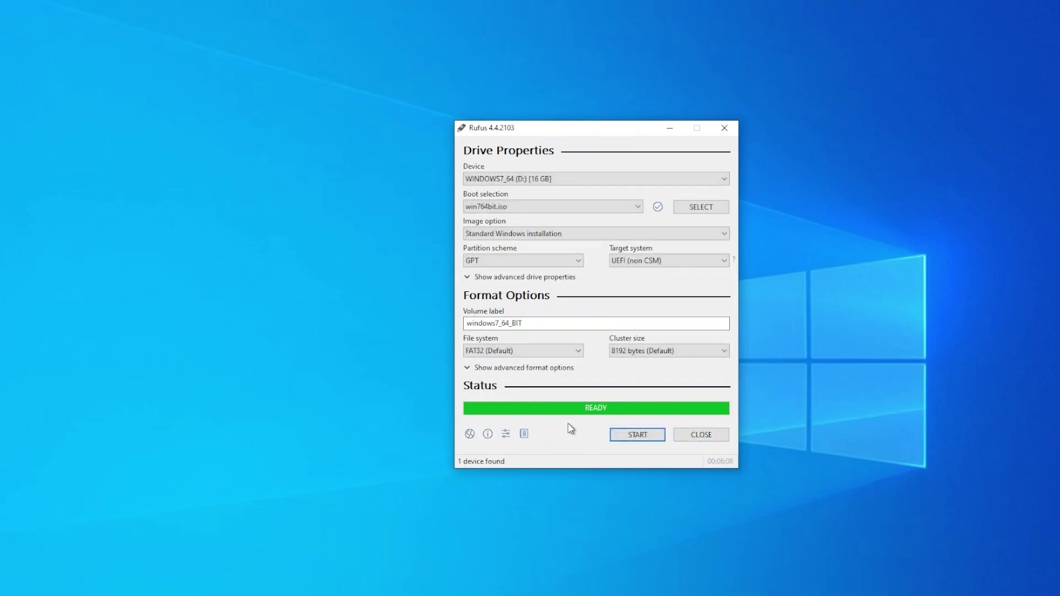
left_click(700, 436)
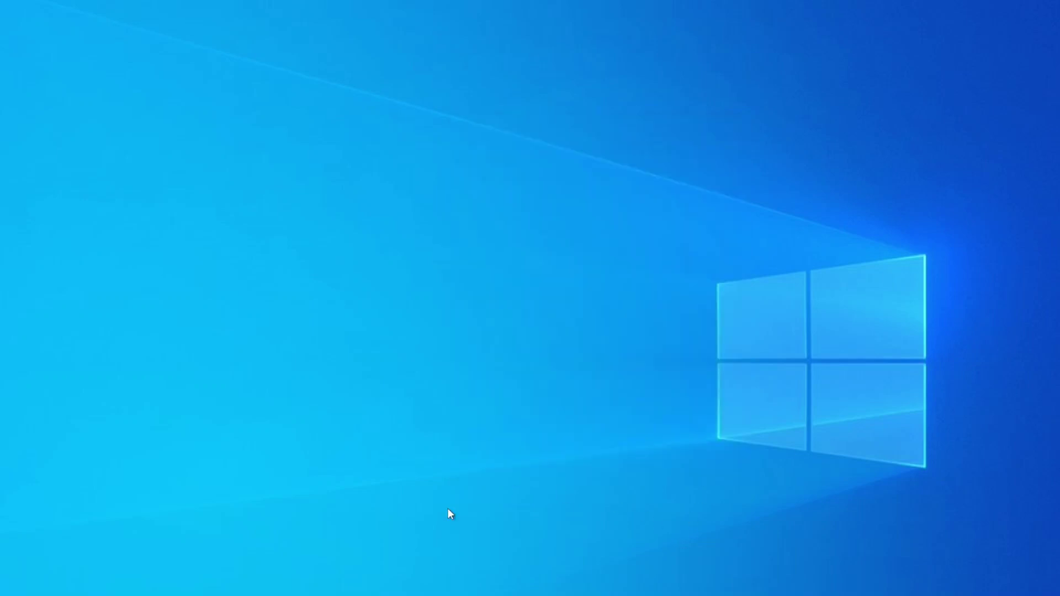
Step: Open a new File Explorer window and view the WINDOWS7_64 (D:) drive's contents
right_click(369, 593)
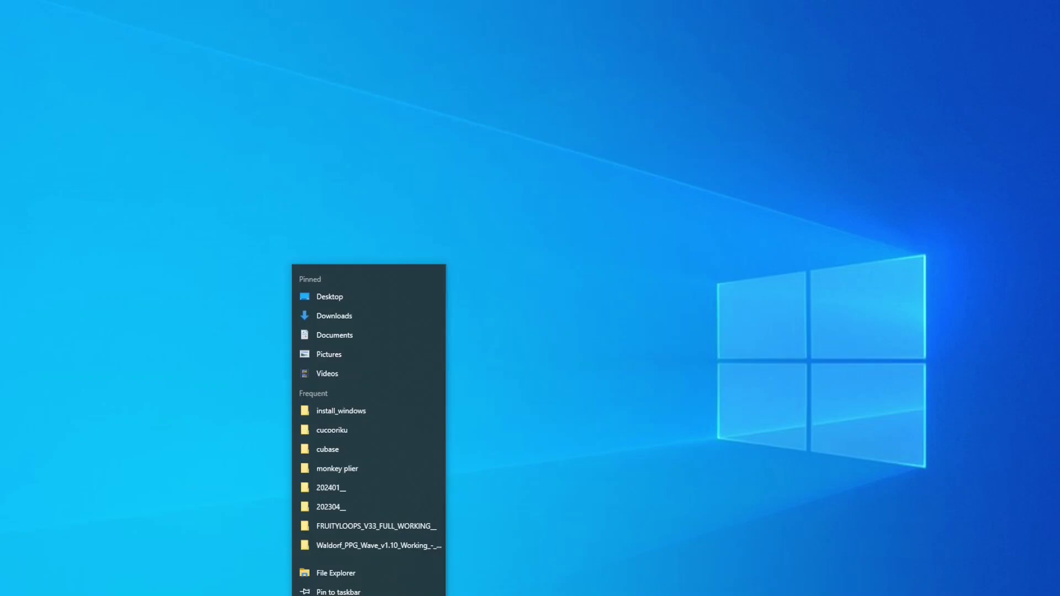
left_click(352, 573)
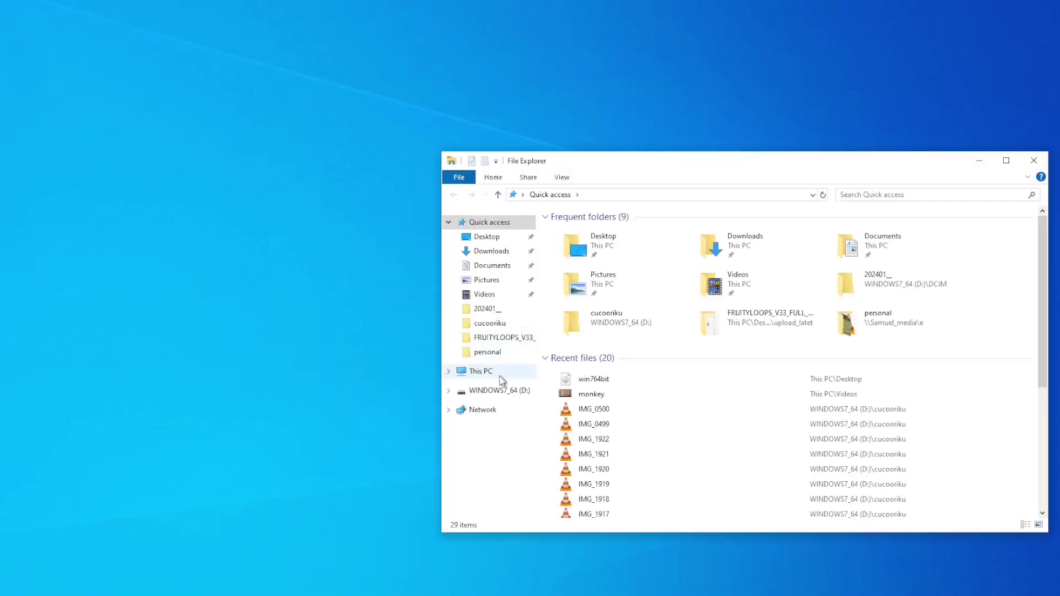
left_click(495, 392)
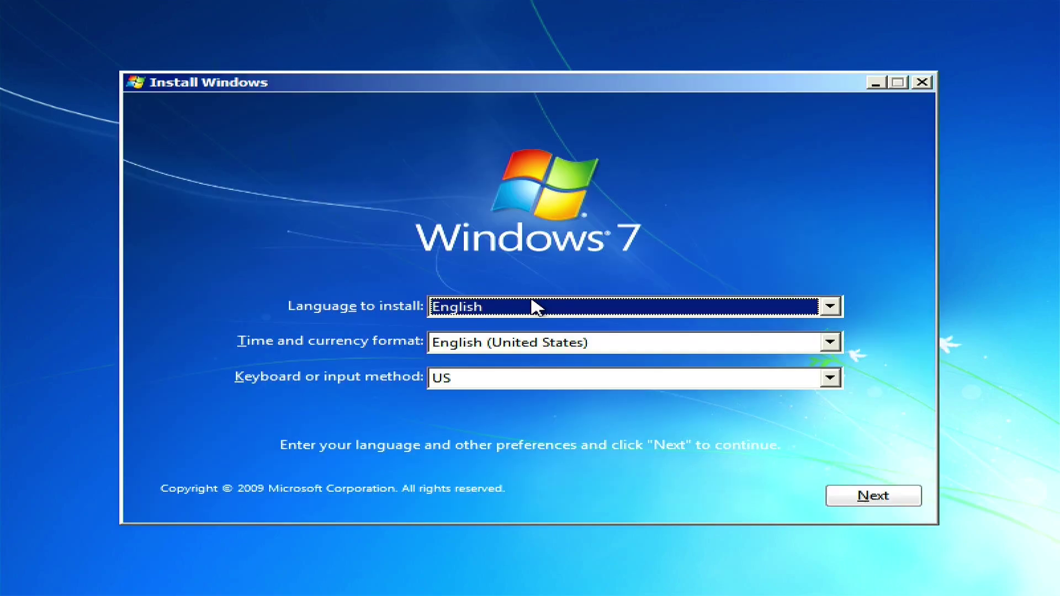
Step: Keep the default language settings, choose Install now, and accept the Windows 7 license terms
left_click(878, 499)
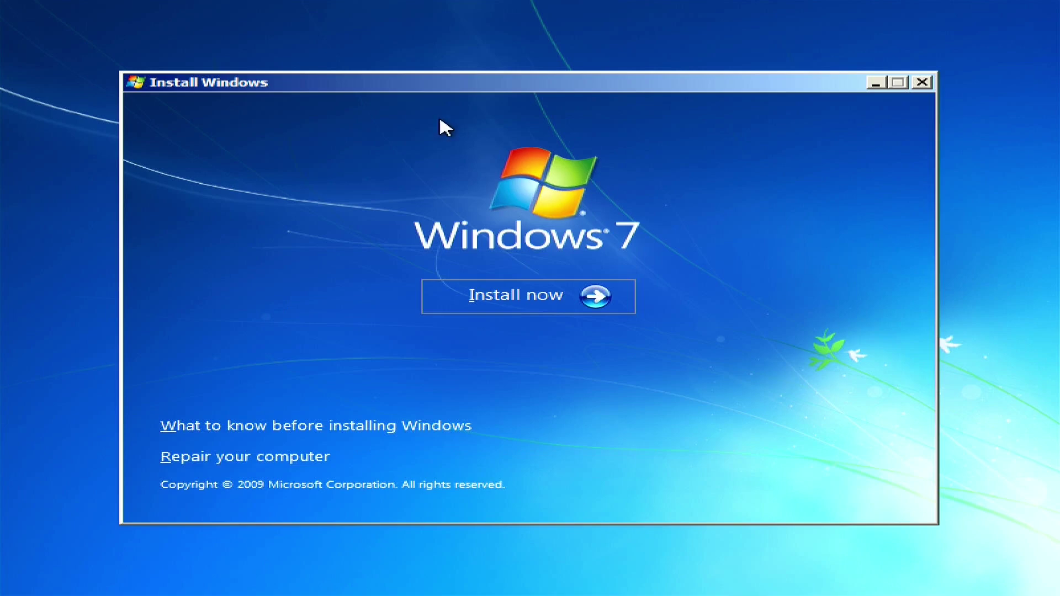
left_click(528, 295)
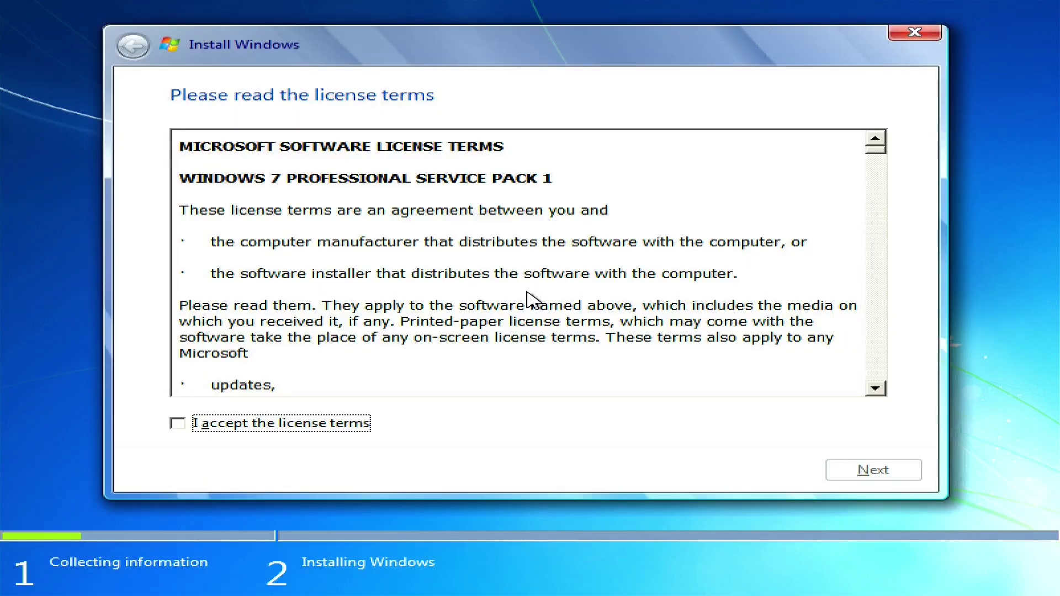
left_click(200, 421)
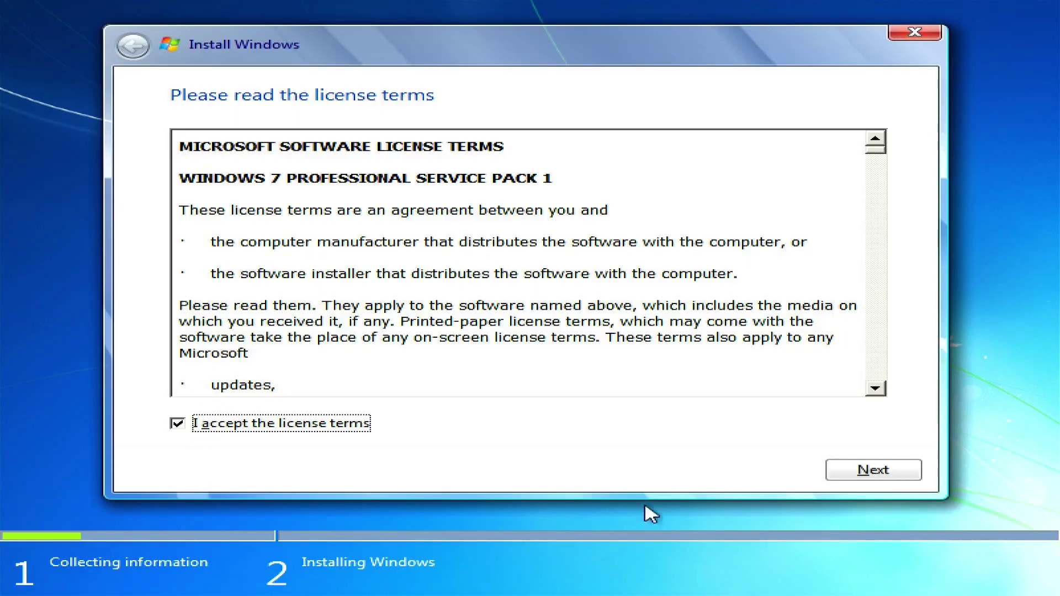
left_click_drag(875, 147, 871, 396)
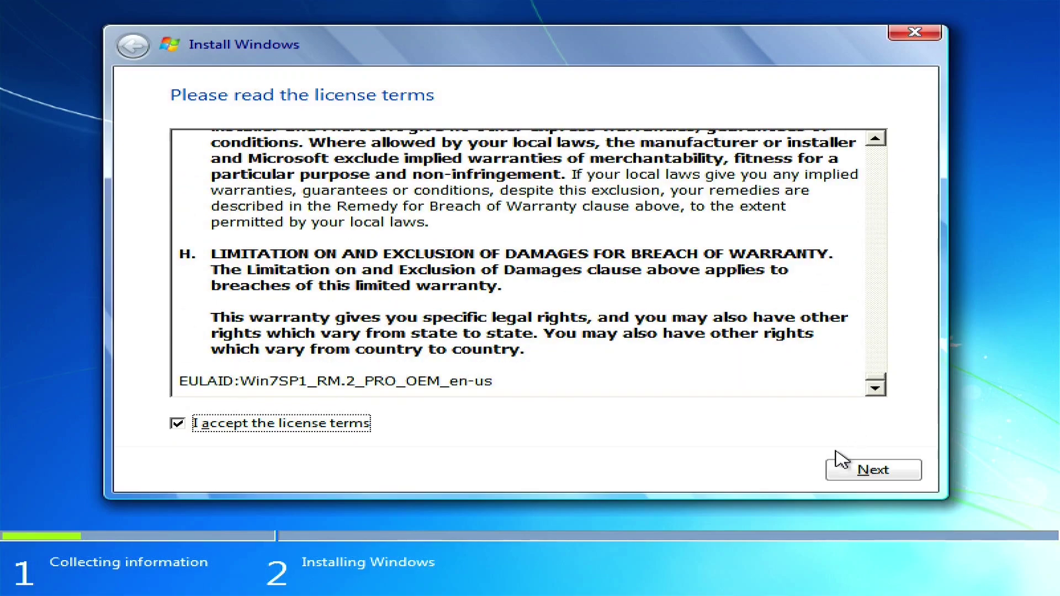
left_click(877, 471)
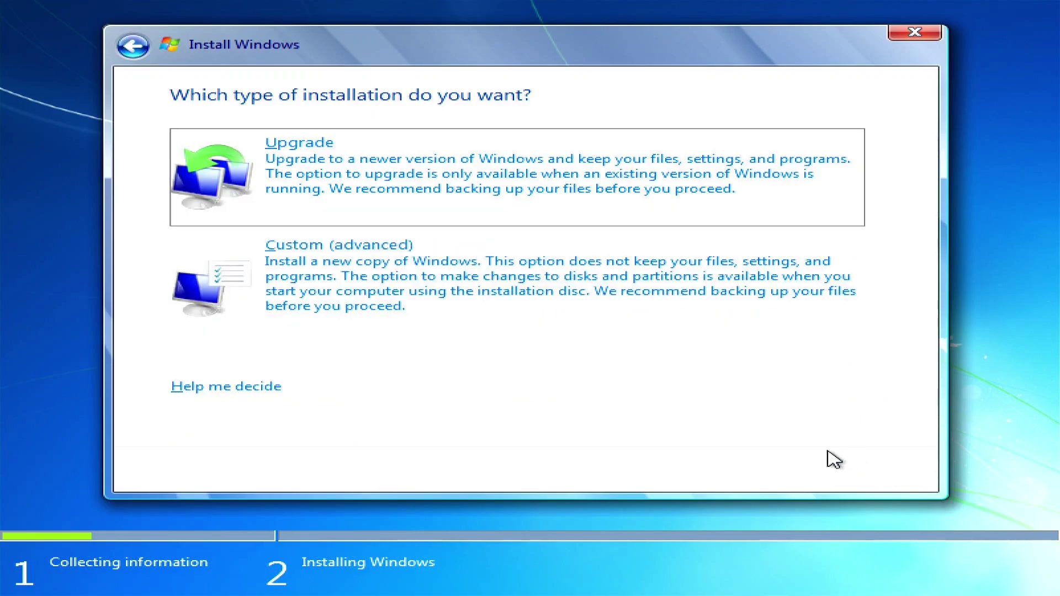
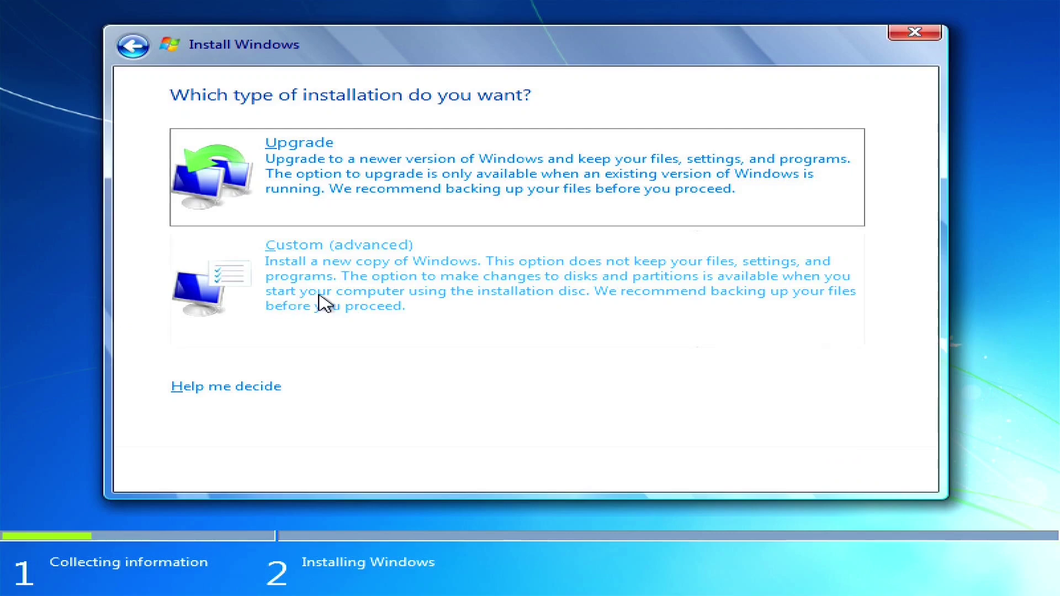
Step: Choose Custom install, delete Disk 0 Partitions 2 and 1, and install onto the unallocated space
key("Down")
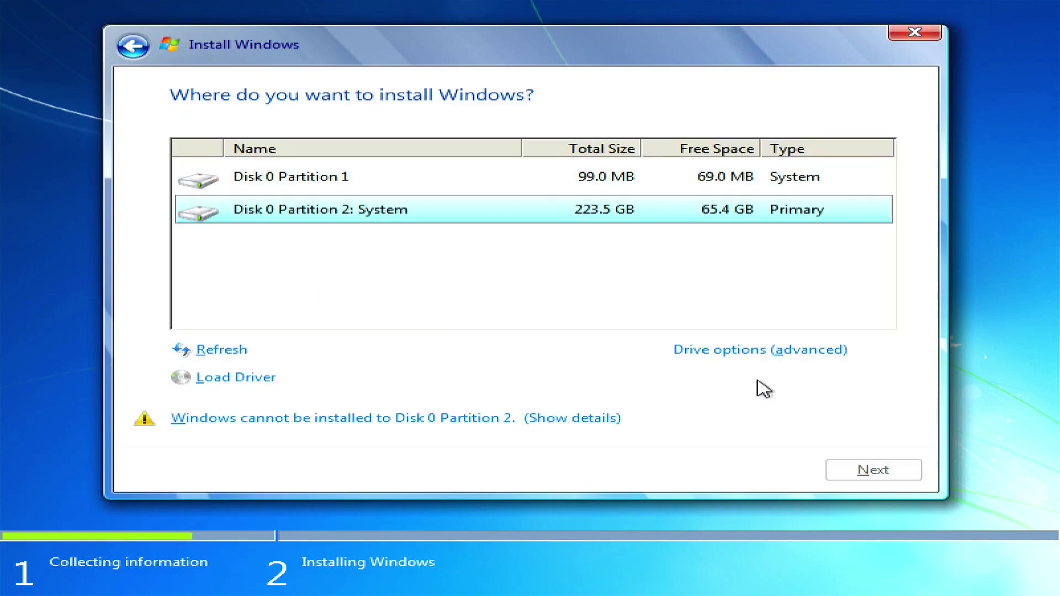
left_click(771, 353)
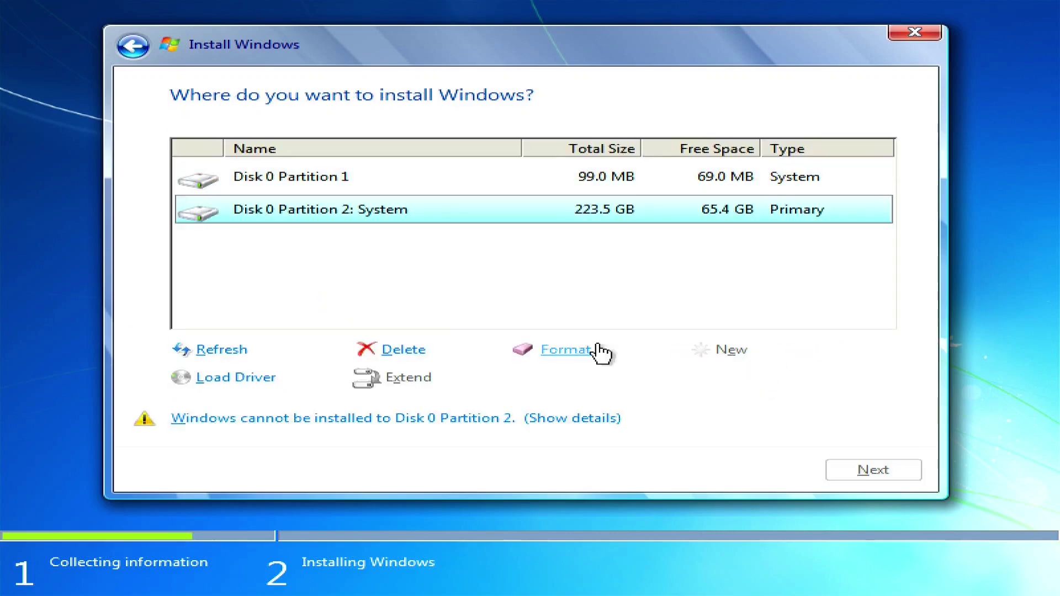
left_click(407, 356)
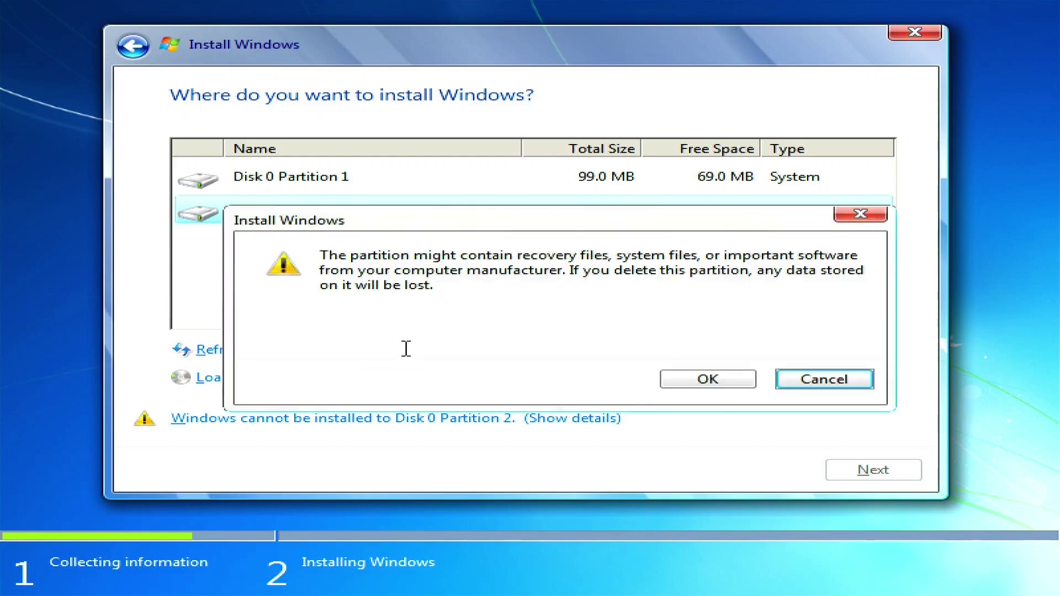
left_click(727, 386)
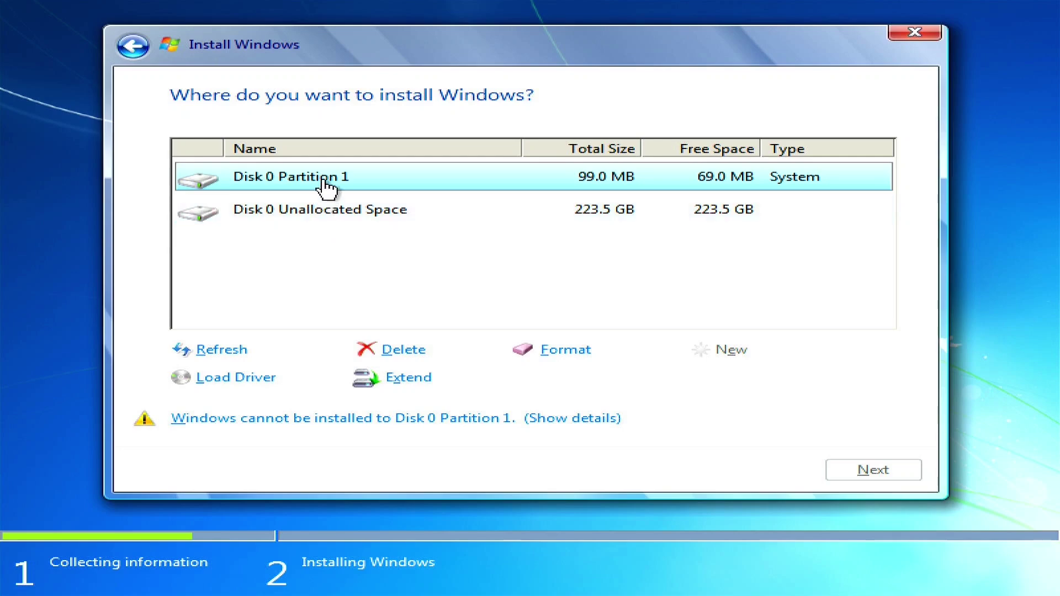
left_click(404, 350)
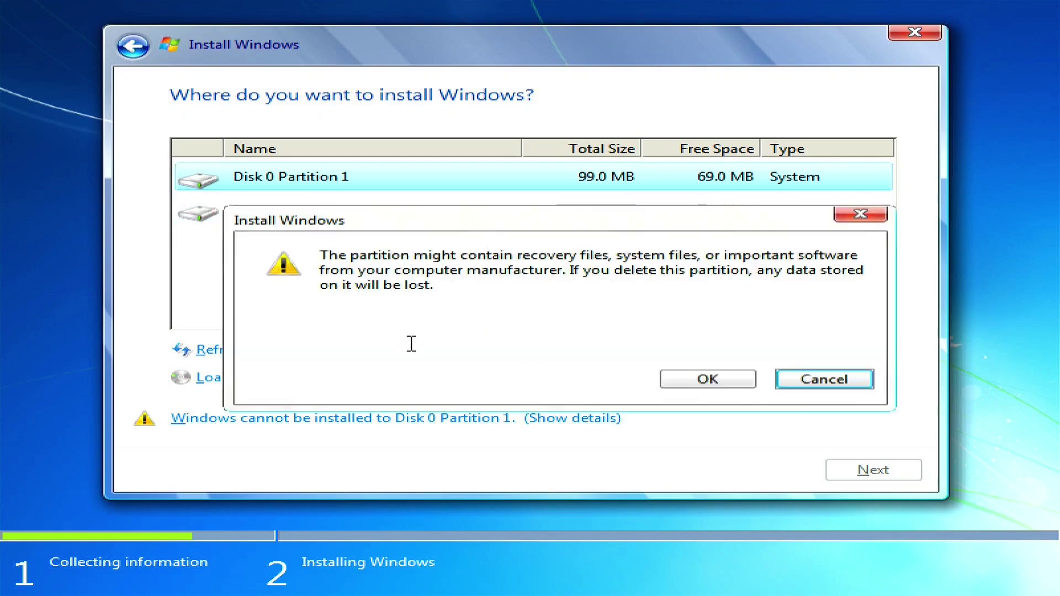
left_click(734, 380)
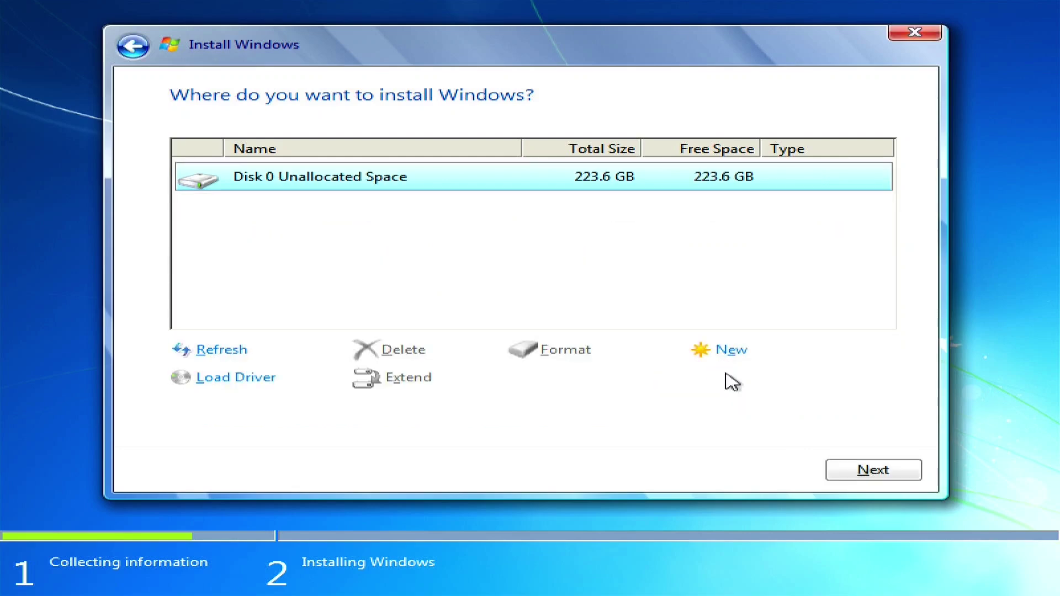
left_click(868, 476)
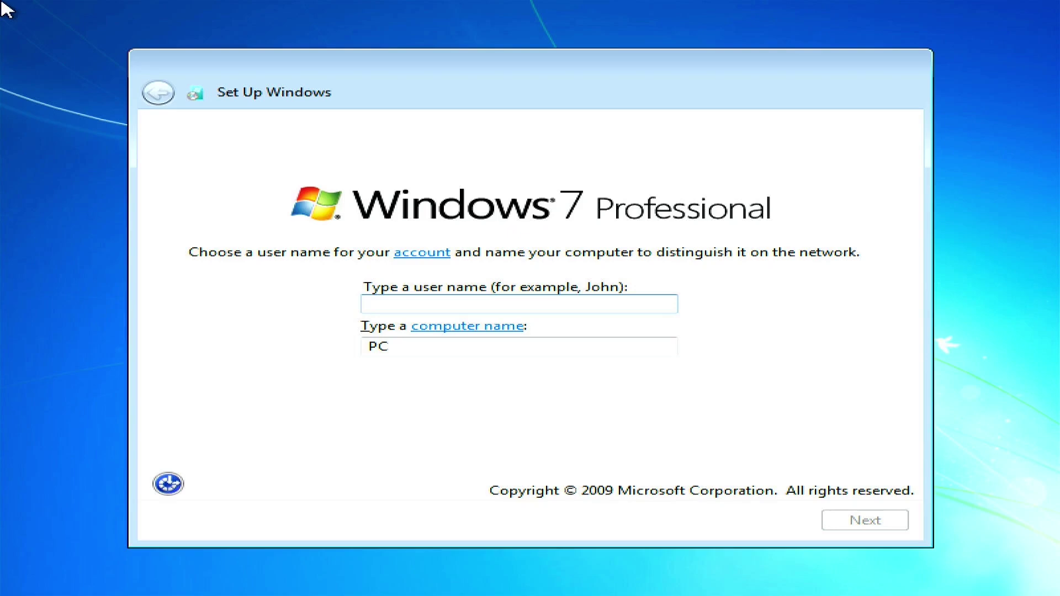
Step: Enter a user name, a password with hint 'one to eight', automatic updates, and default time settings
type("Samuel")
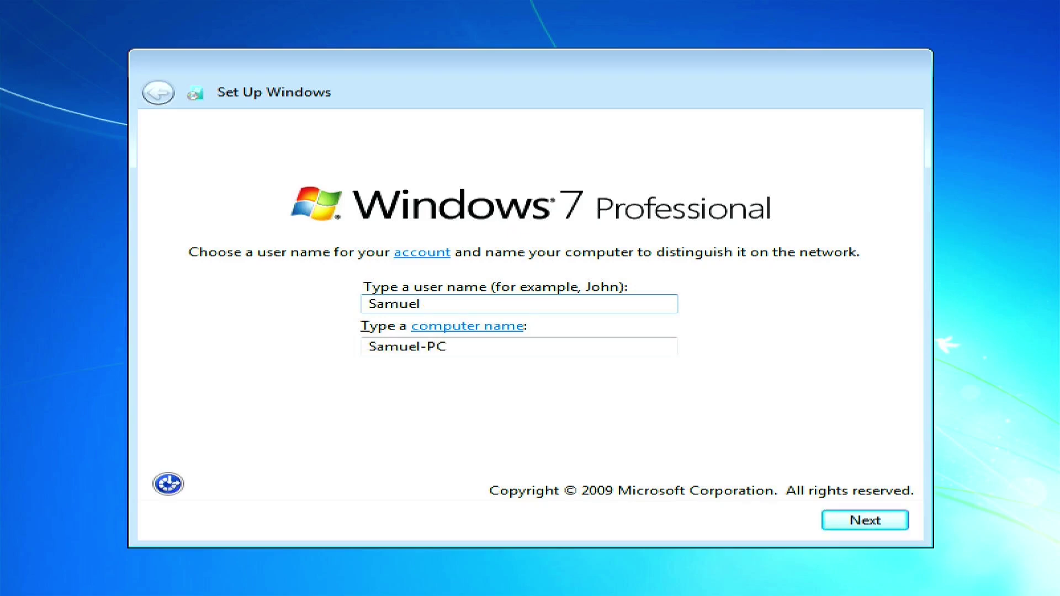
left_click(845, 524)
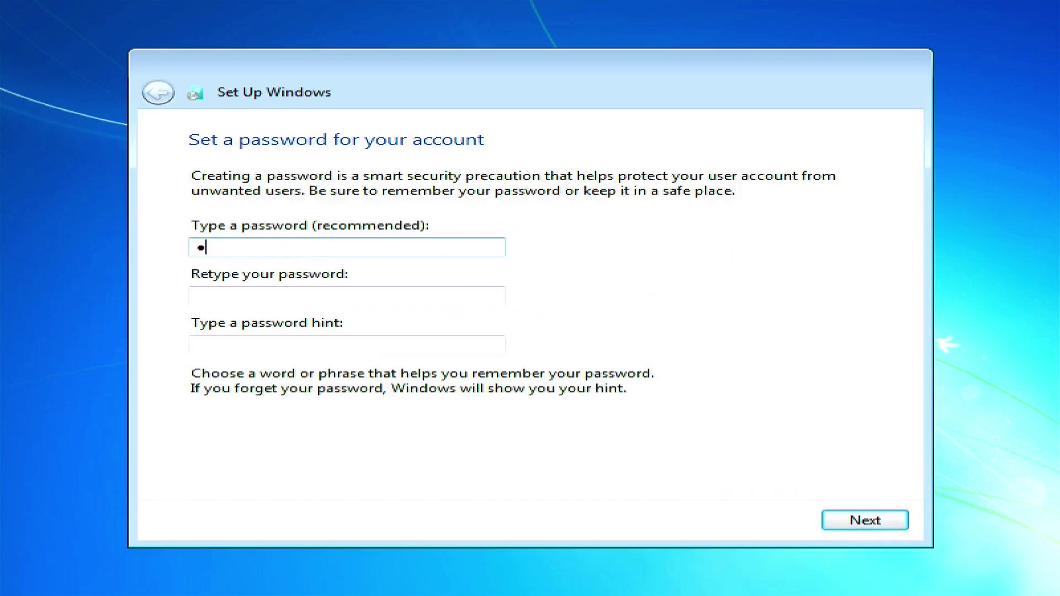
type("••••••")
key("Tab")
type("•••••••")
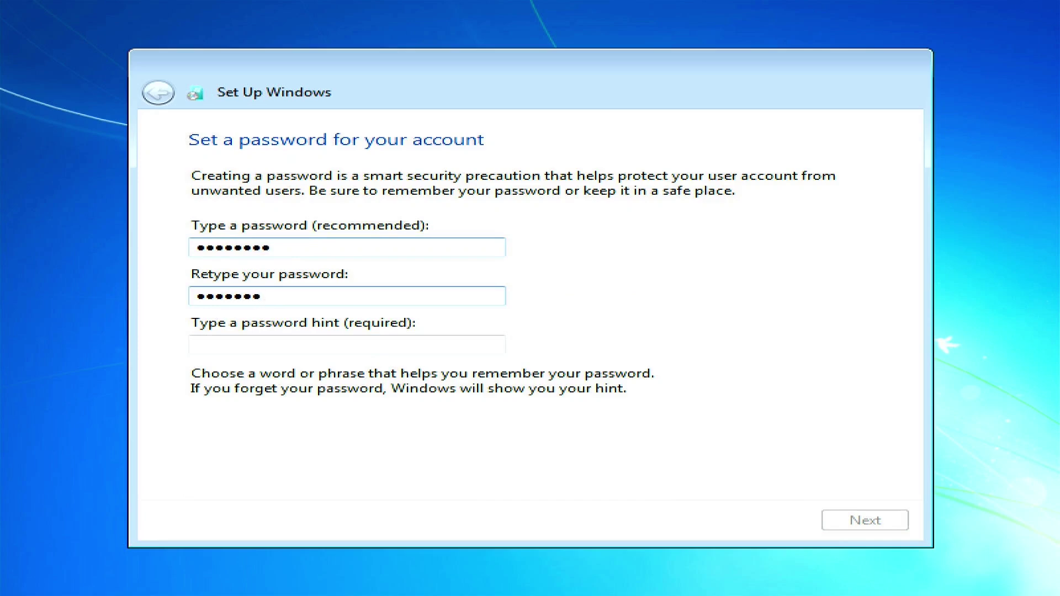
left_click(364, 345)
type("one to eight")
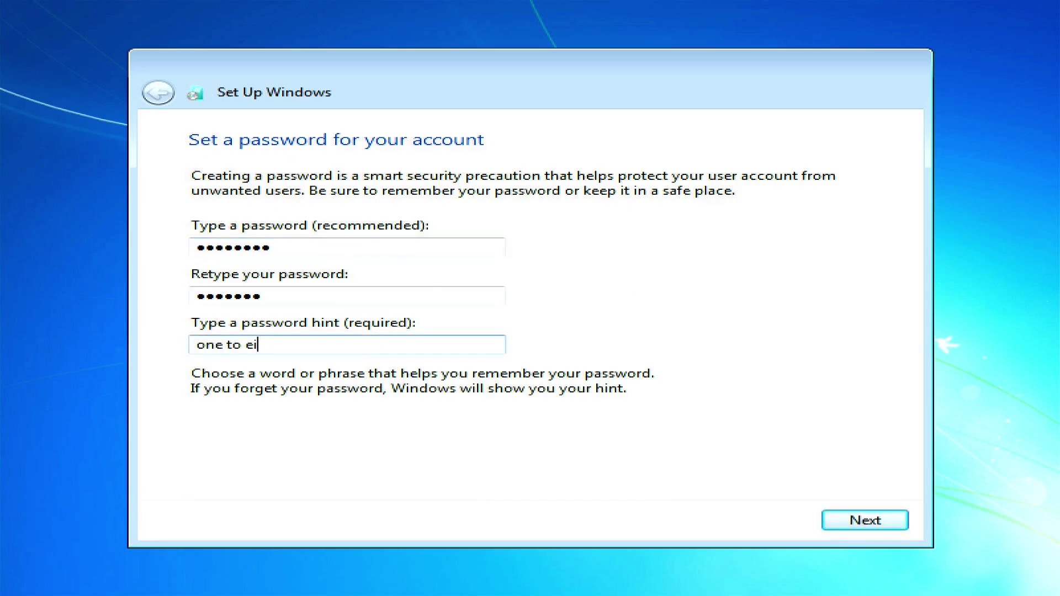
left_click(889, 522)
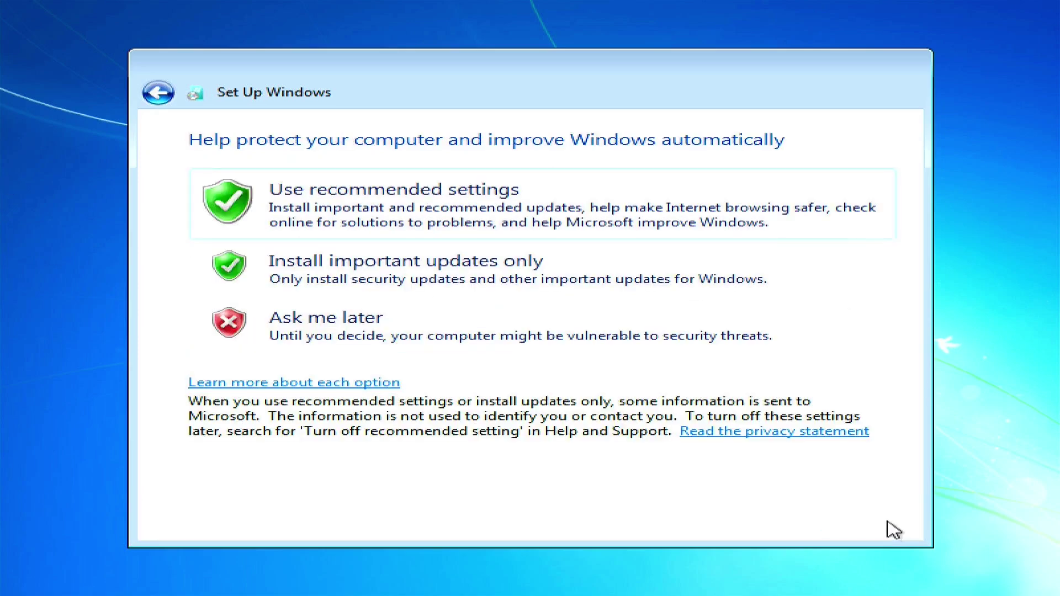
left_click(429, 340)
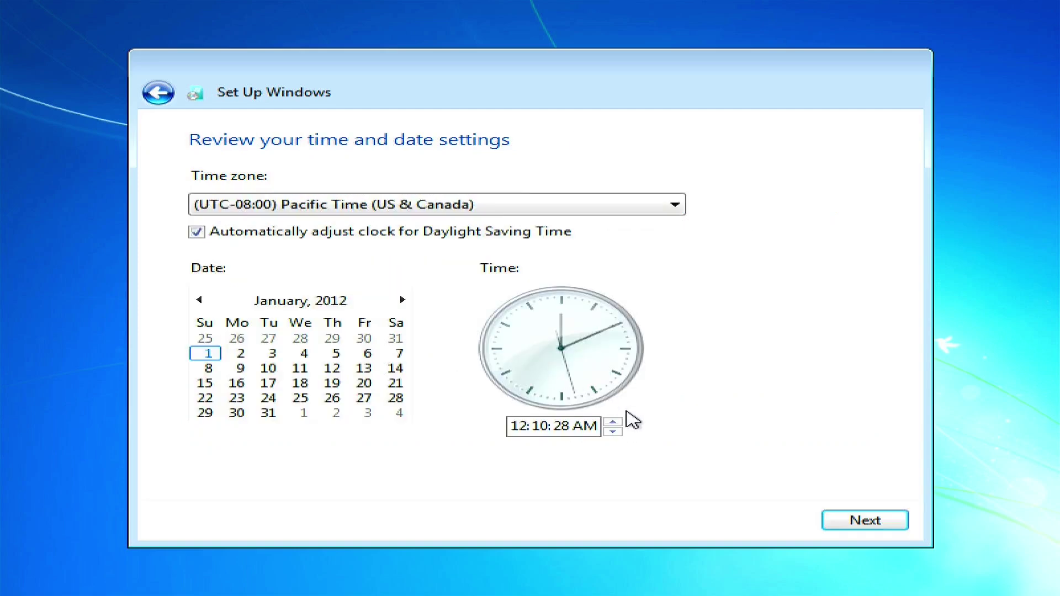
left_click(866, 523)
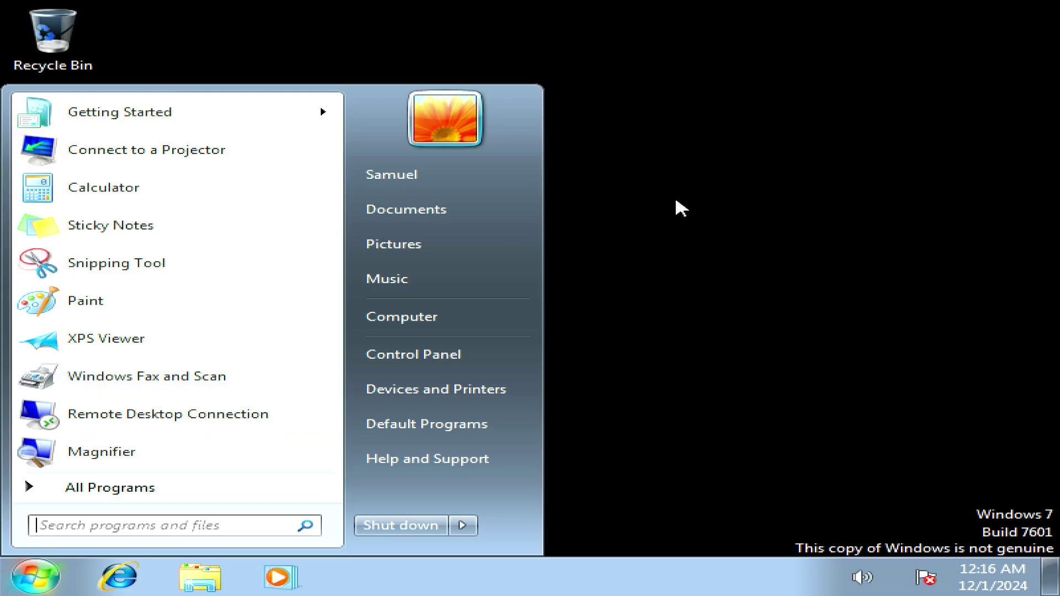
Step: From Computer's System properties, use Change product key to submit a Windows 7 Professional key
right_click(396, 319)
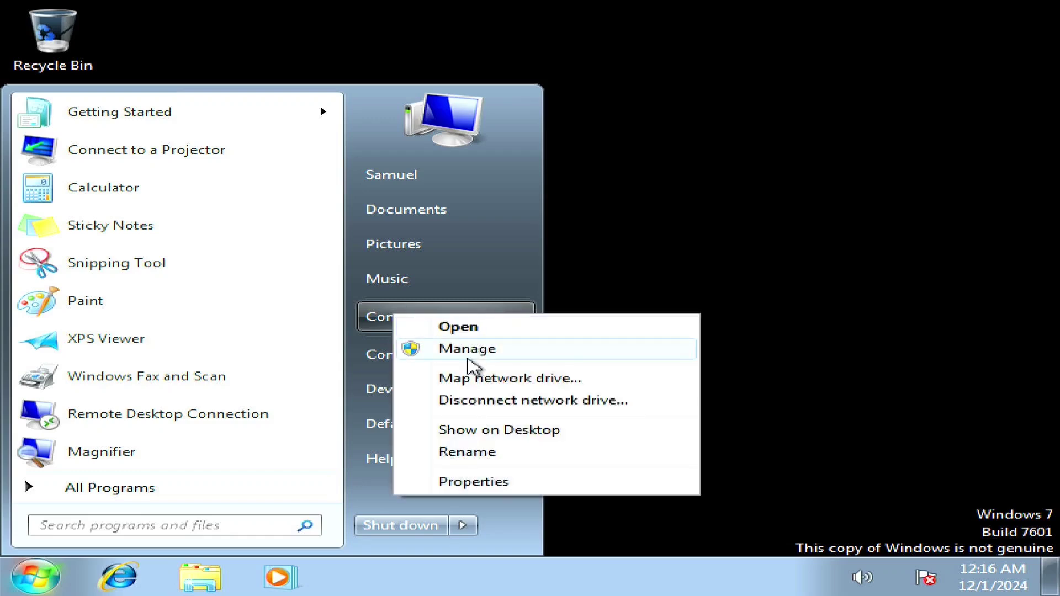
left_click(490, 483)
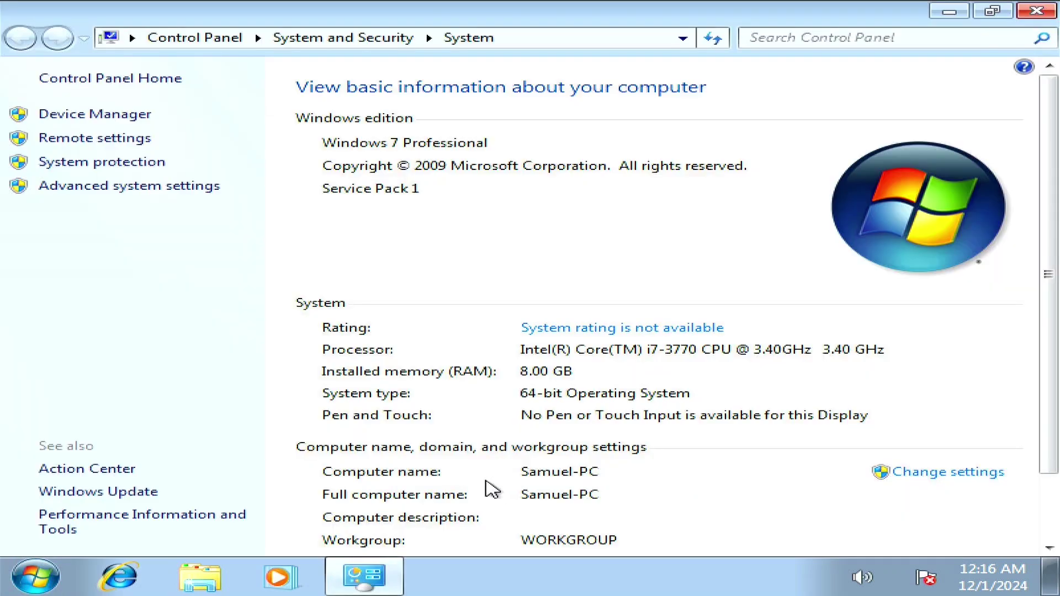
scroll(748, 461, "down", 2)
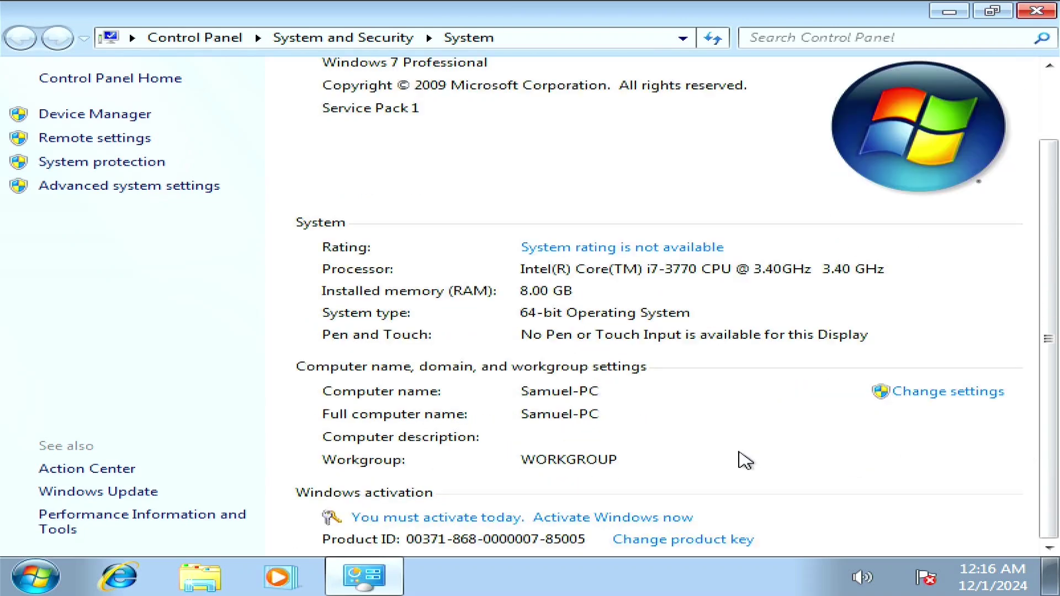
left_click(690, 540)
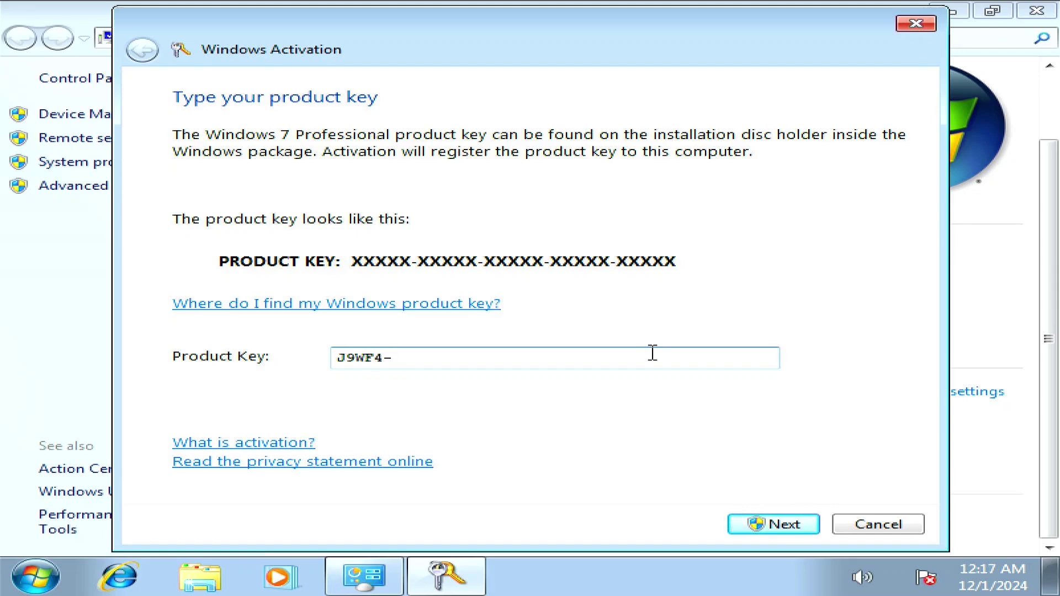
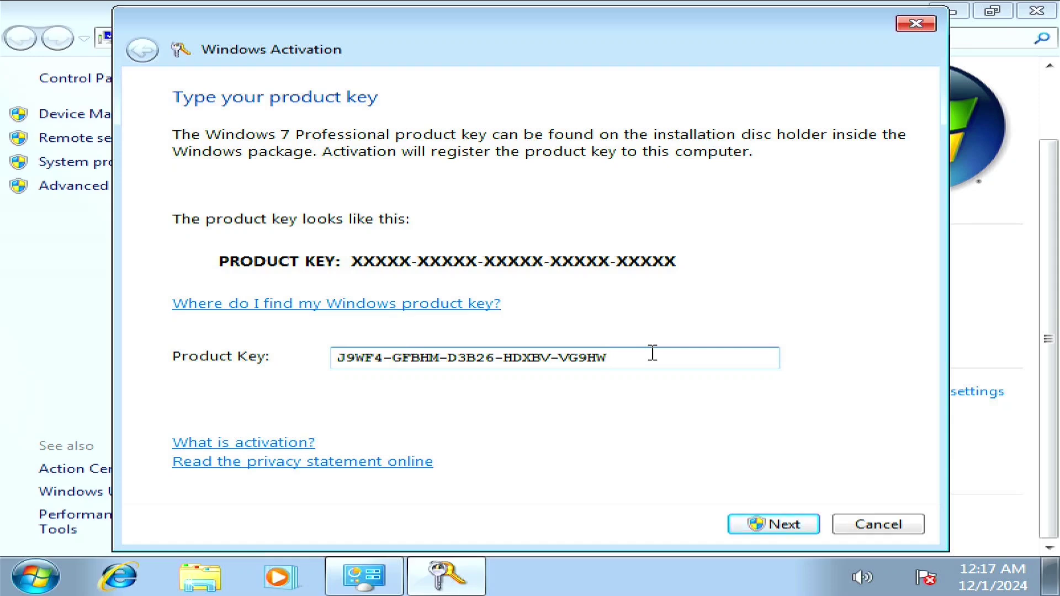
left_click(798, 530)
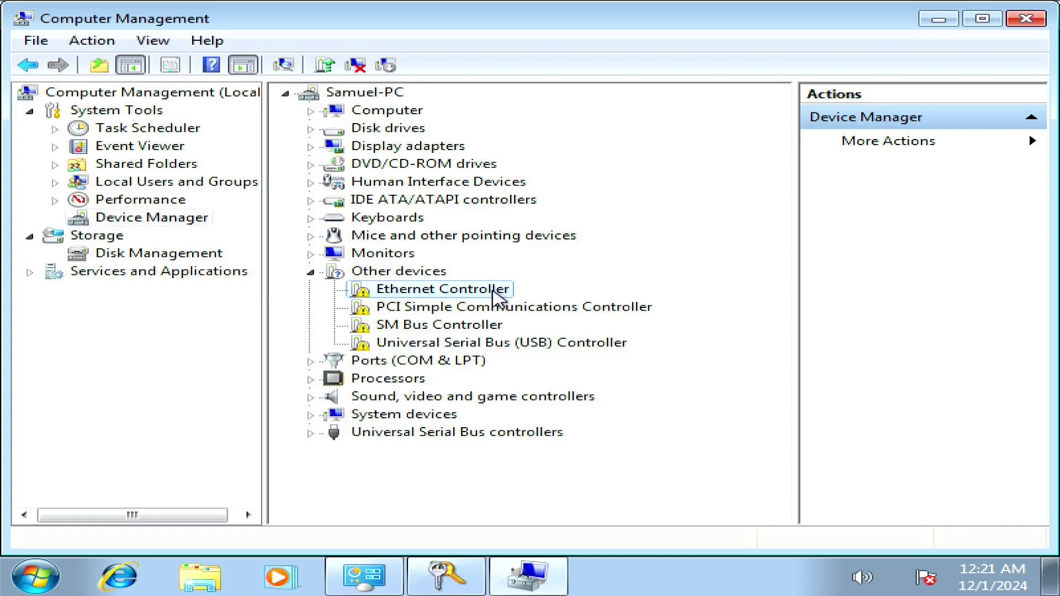
Step: Show the Ethernet Controller's Hardware Ids on the Details tab of its Properties
right_click(496, 293)
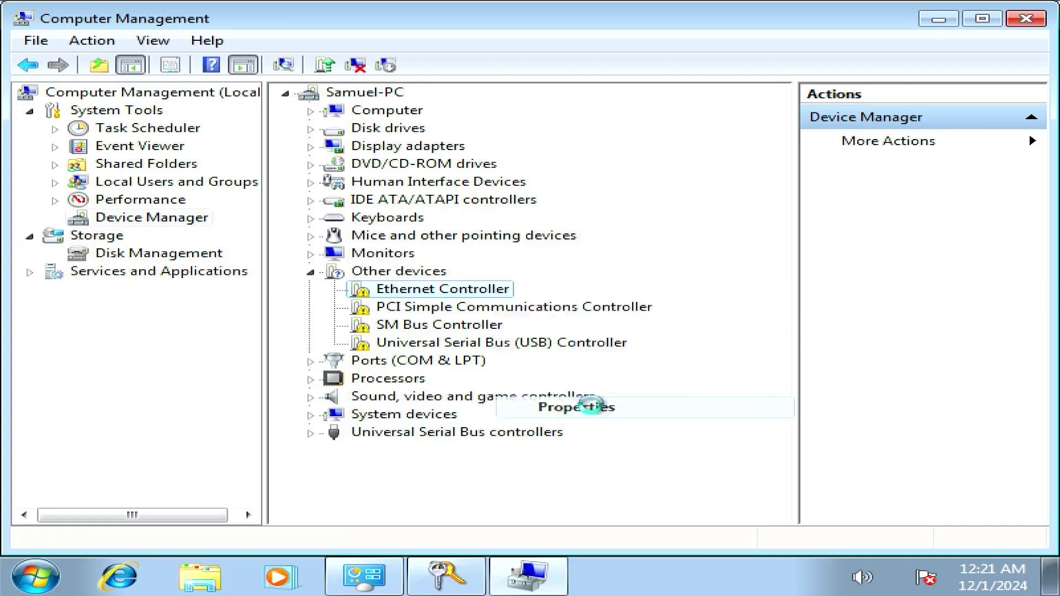
left_click(598, 412)
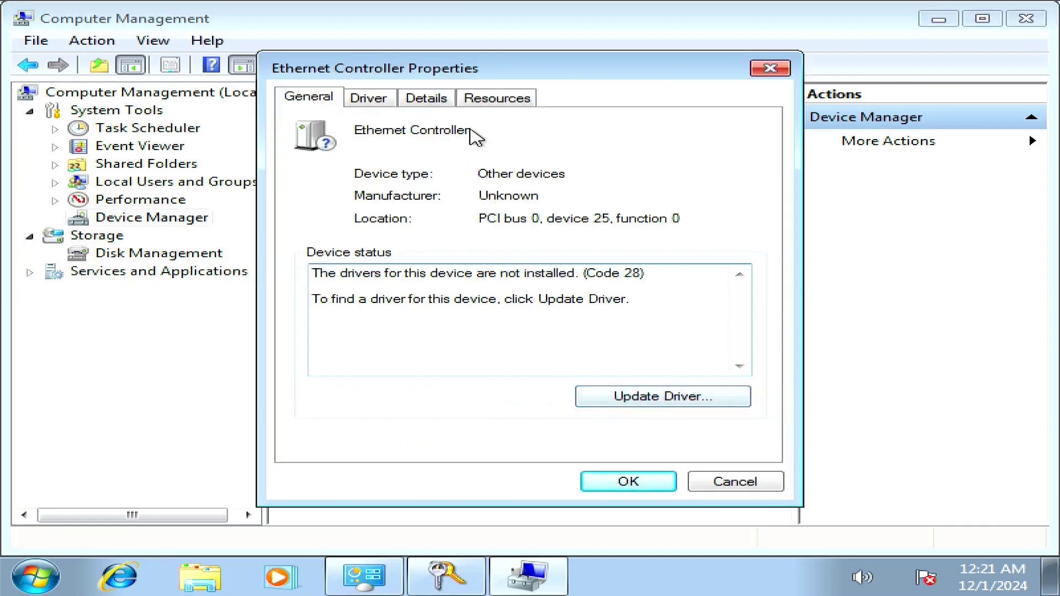
left_click(428, 103)
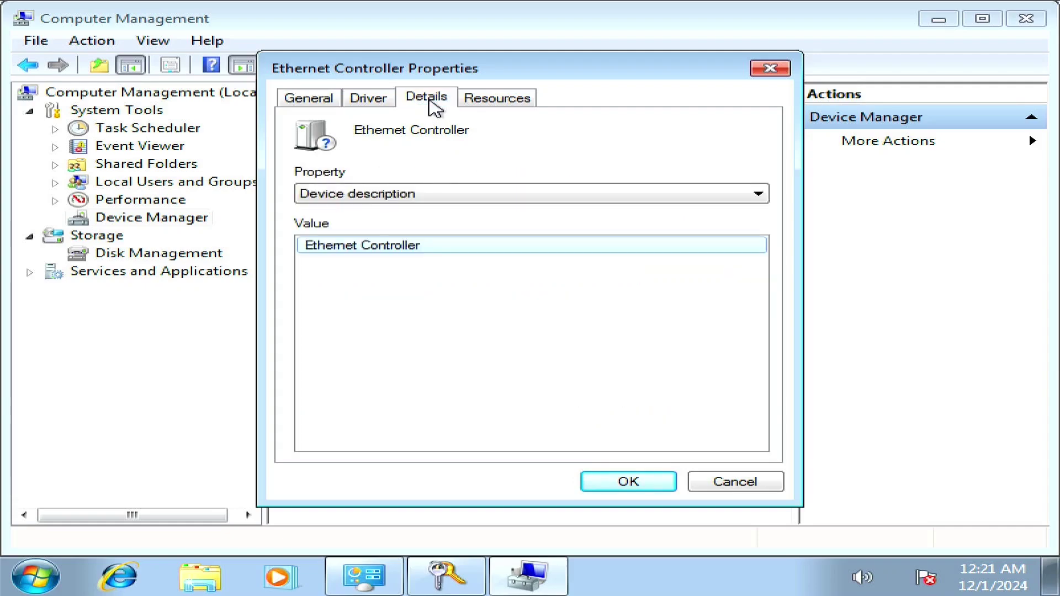
left_click(433, 199)
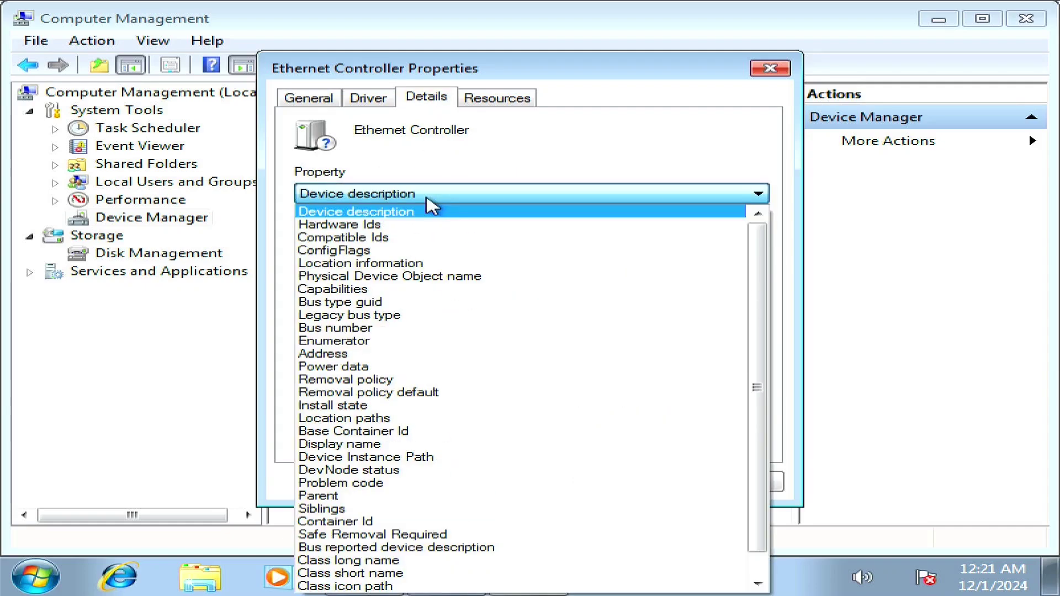
left_click(421, 228)
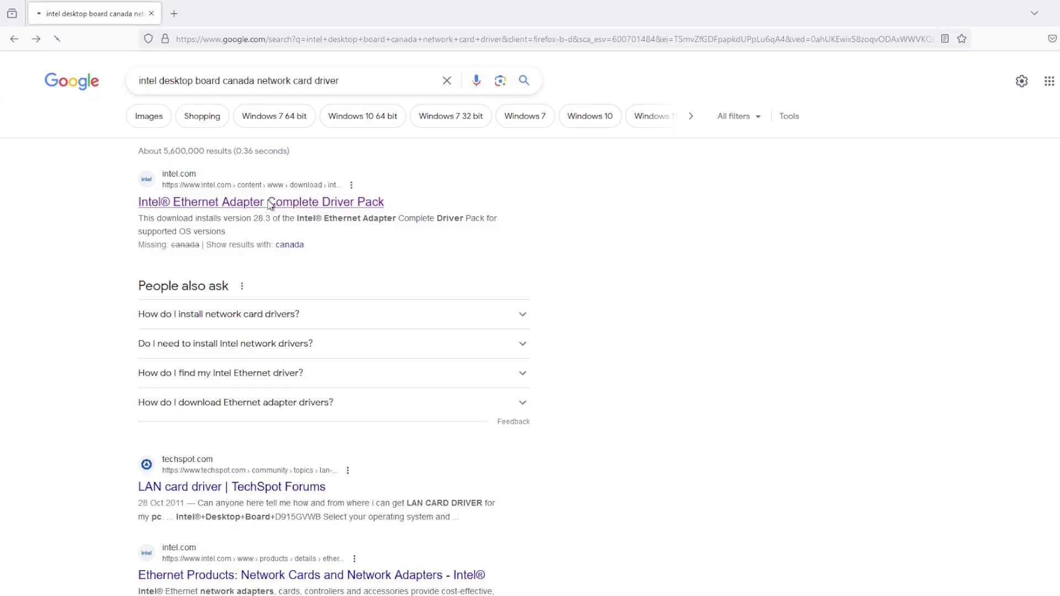
left_click(267, 202)
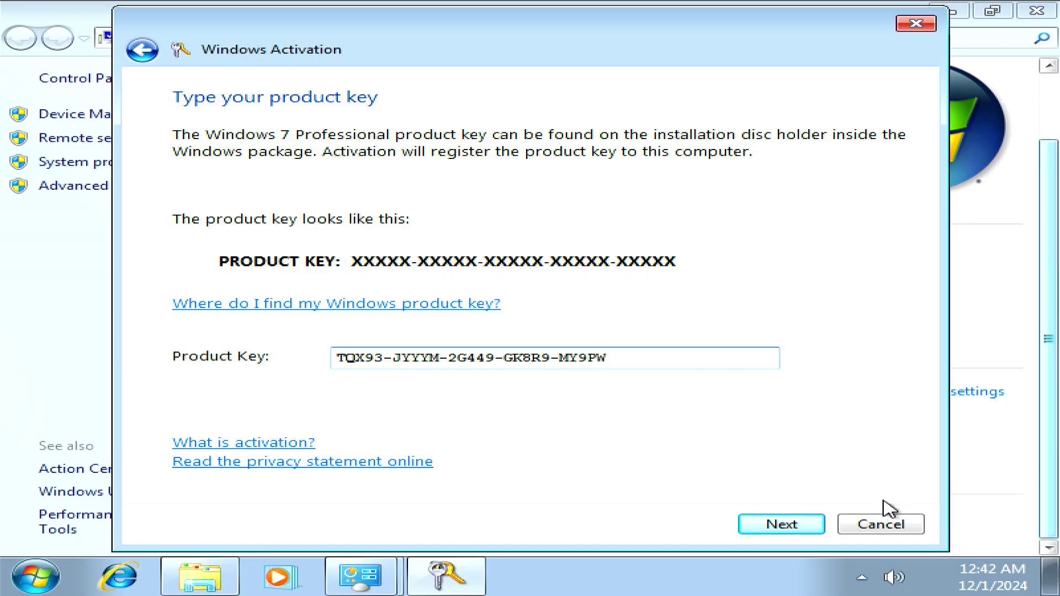
Step: Send the typed product key for activation, which returns error 0x80072F8F
left_click(781, 525)
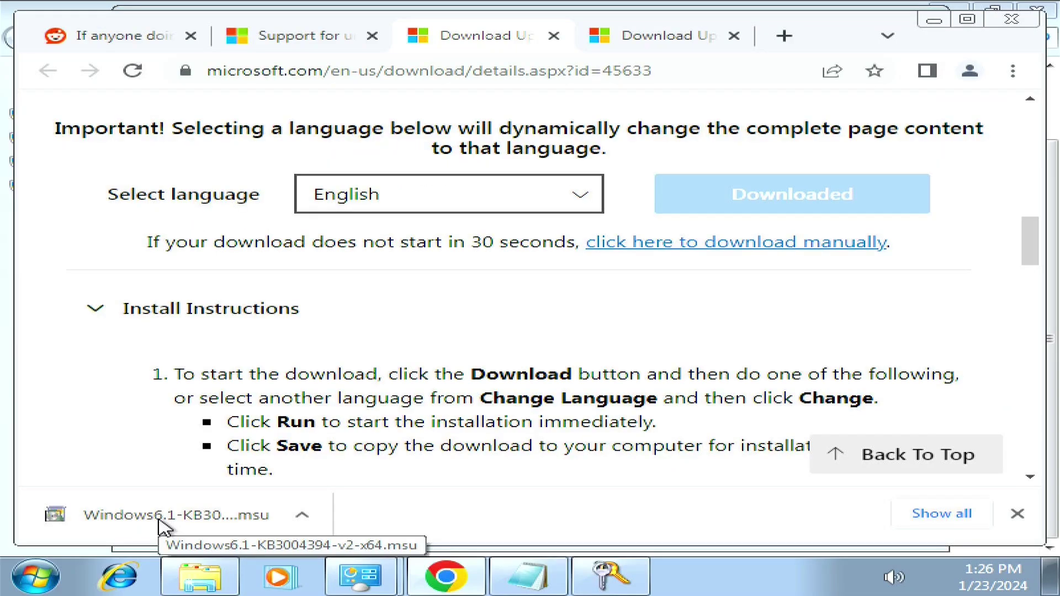
Step: Install update KB3004394 from Chrome's download bar and restart Windows
left_click(164, 525)
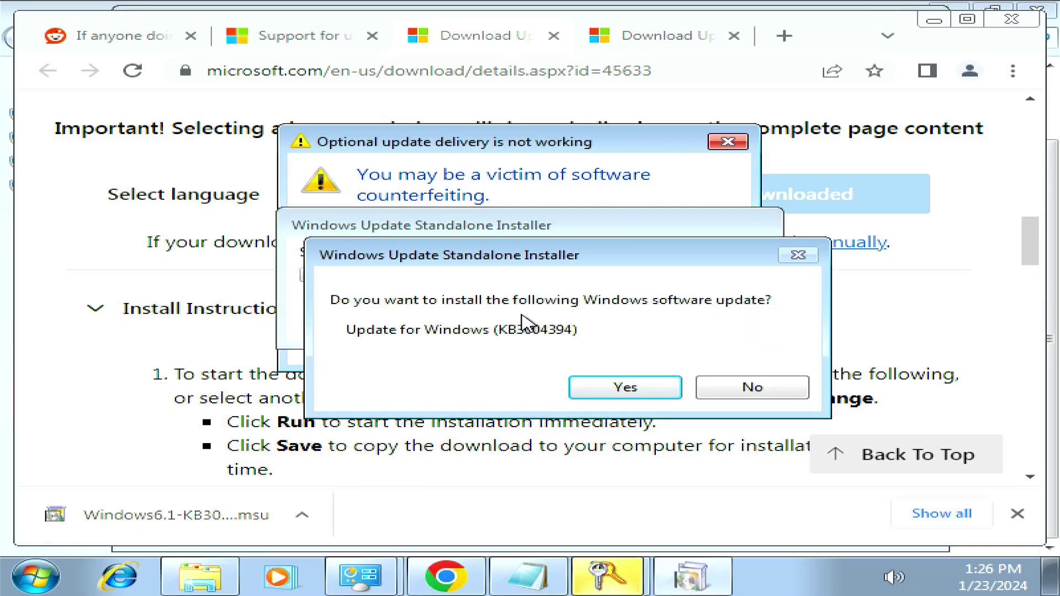
left_click(628, 394)
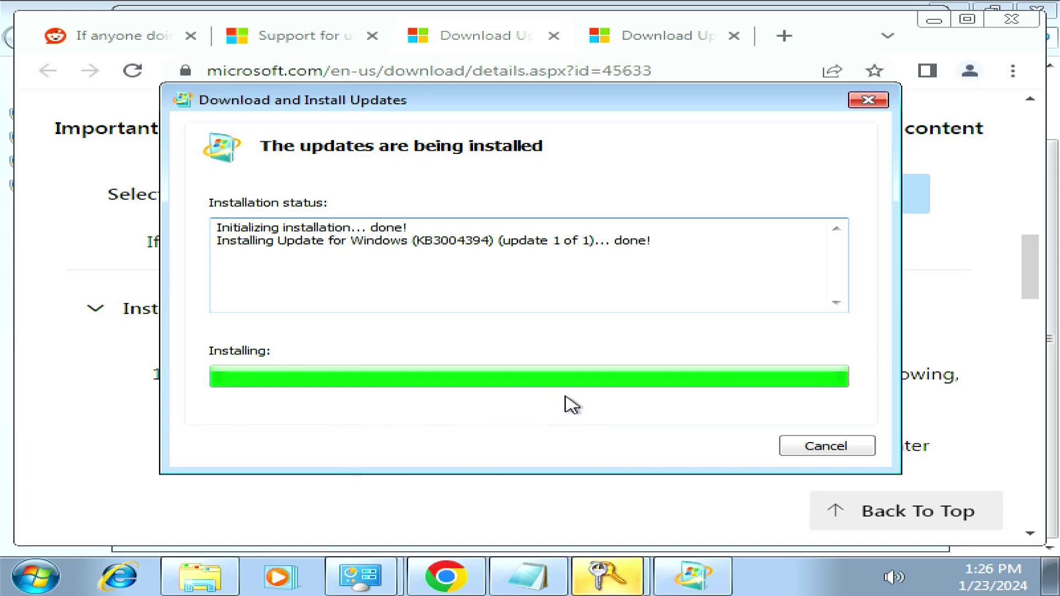
left_click(713, 452)
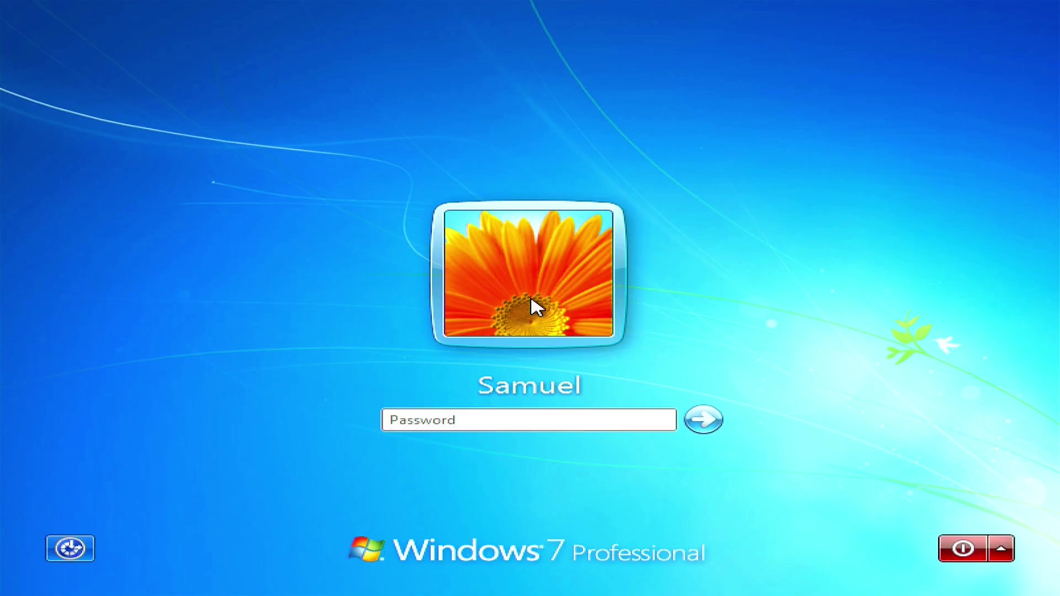
Step: Sign in with the account password, activate with a different product key, and close the success window
type("••••••••")
key("Return")
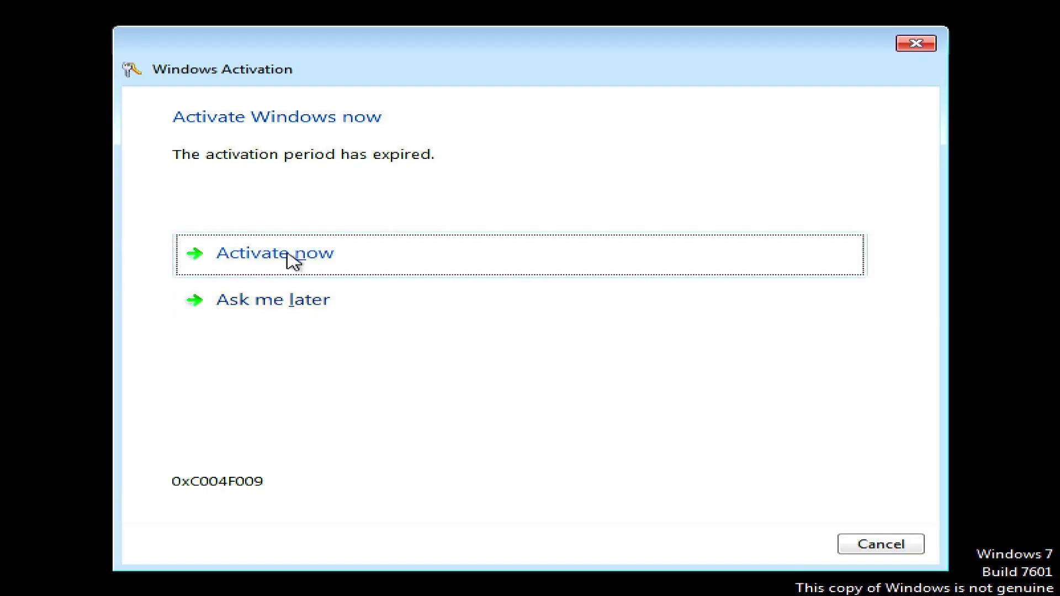
left_click(293, 254)
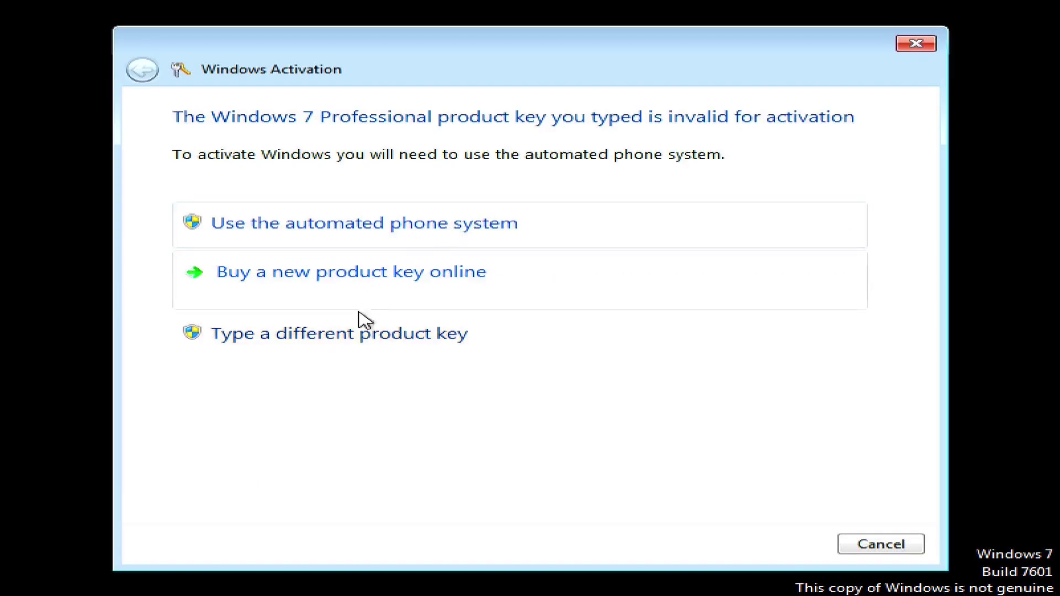
left_click(362, 336)
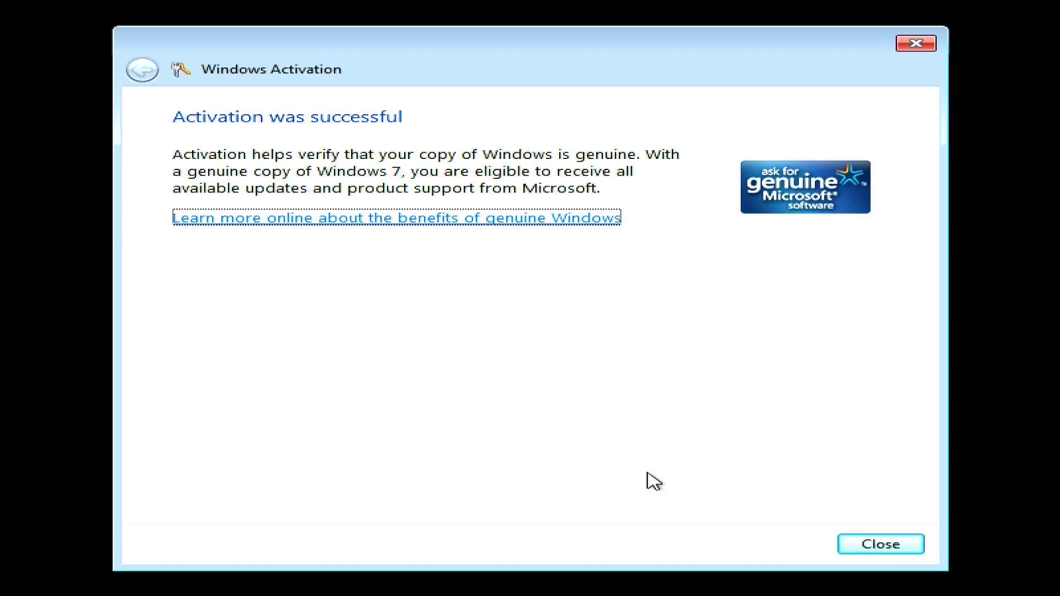
left_click(909, 546)
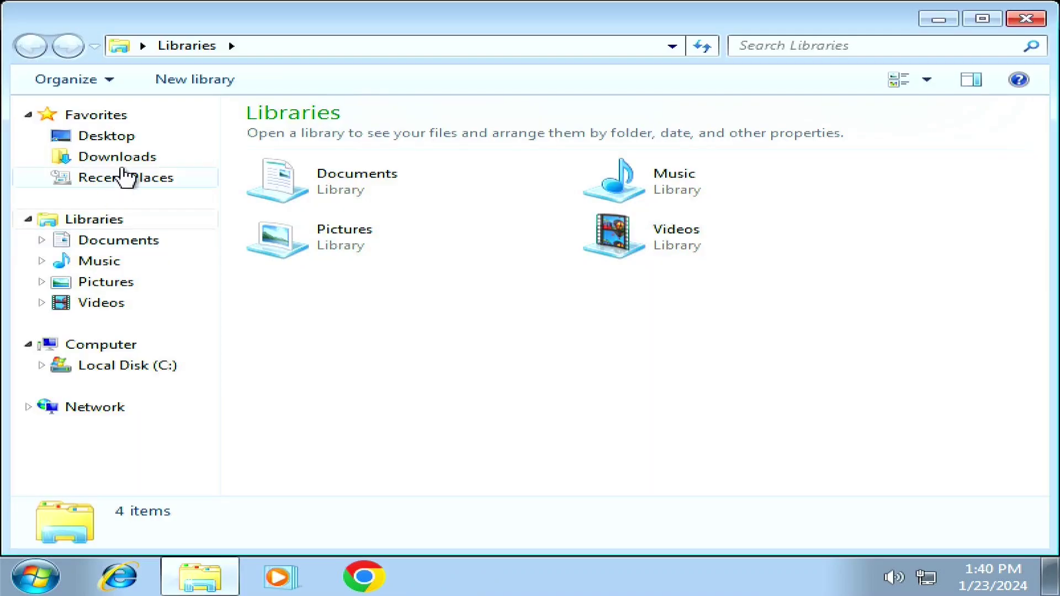
Step: Run MediaCreationTool22H2 from Downloads as administrator, approve UAC, and minimize Explorer
left_click(124, 162)
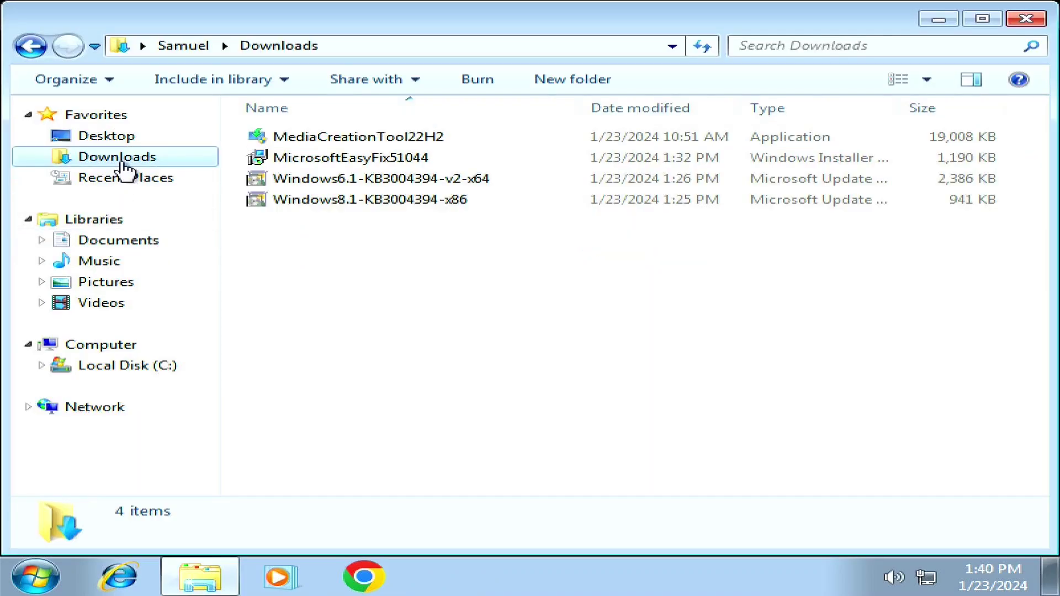
left_click(371, 139)
right_click(371, 144)
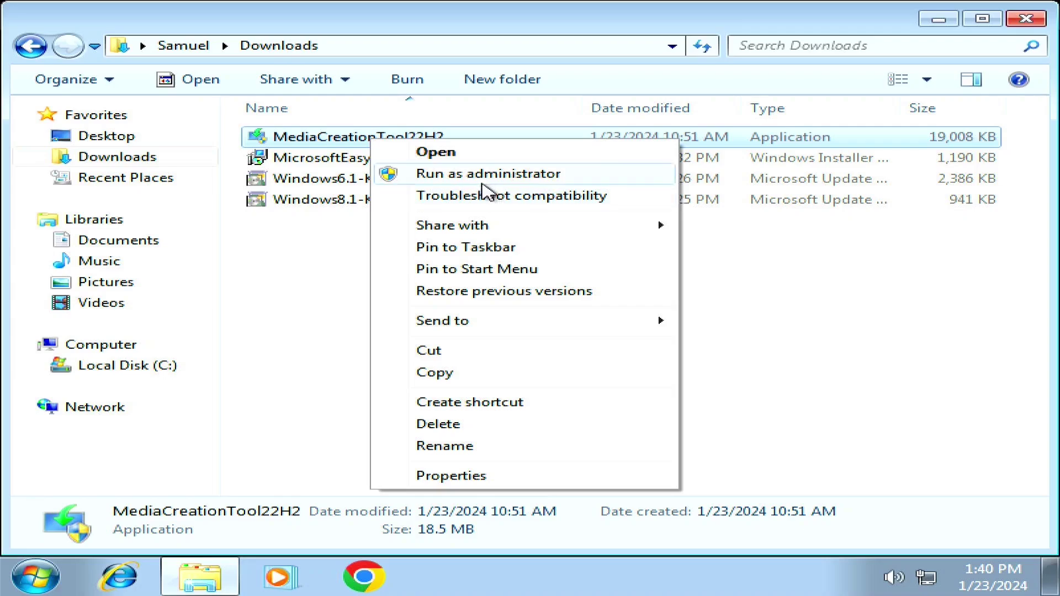
left_click(492, 176)
left_click(644, 334)
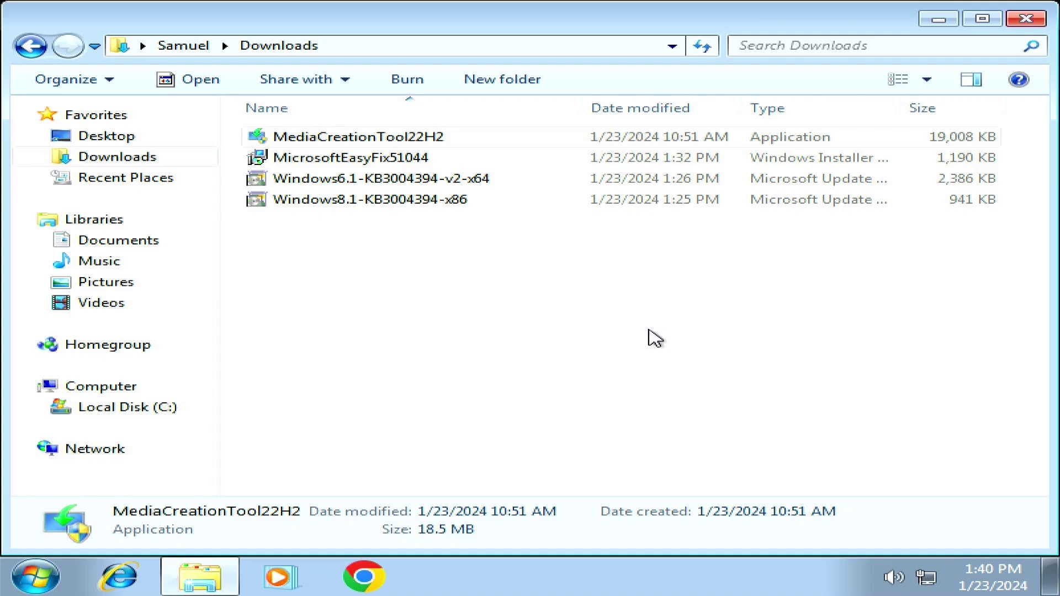
left_click(940, 24)
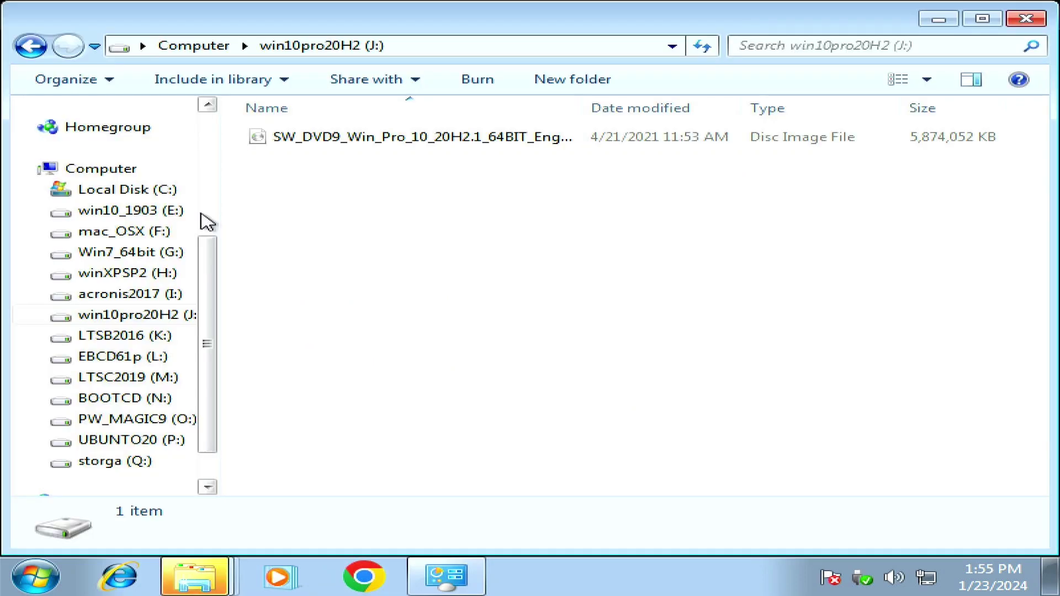
right_click(450, 141)
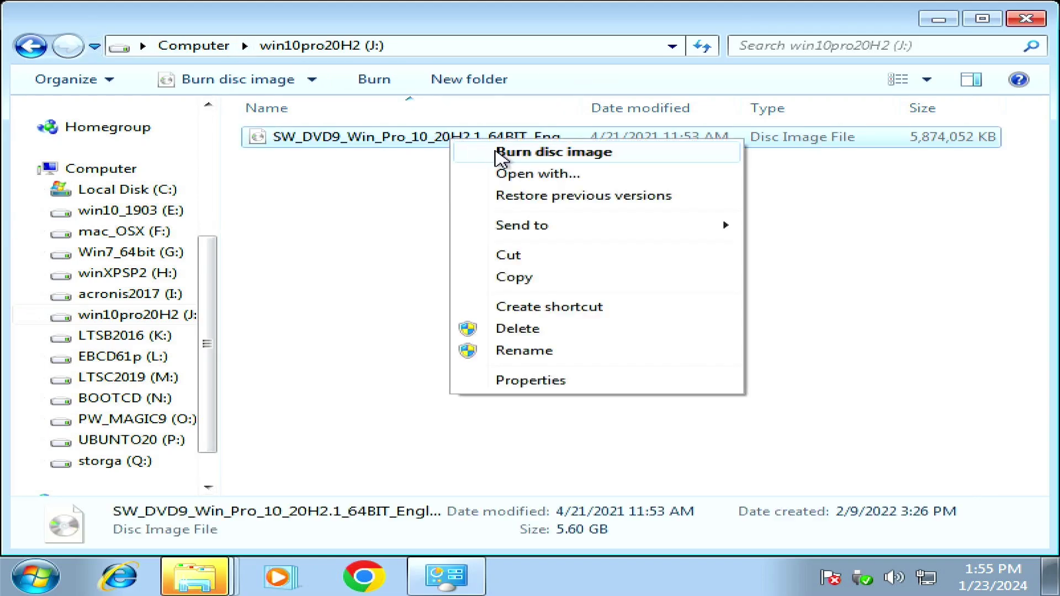
left_click(514, 173)
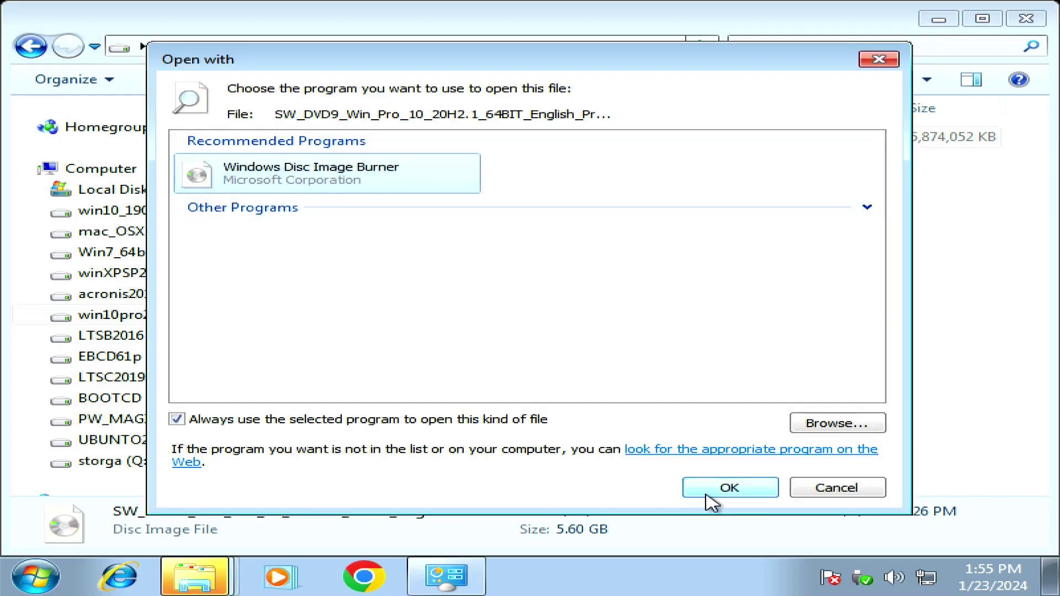
left_click(841, 428)
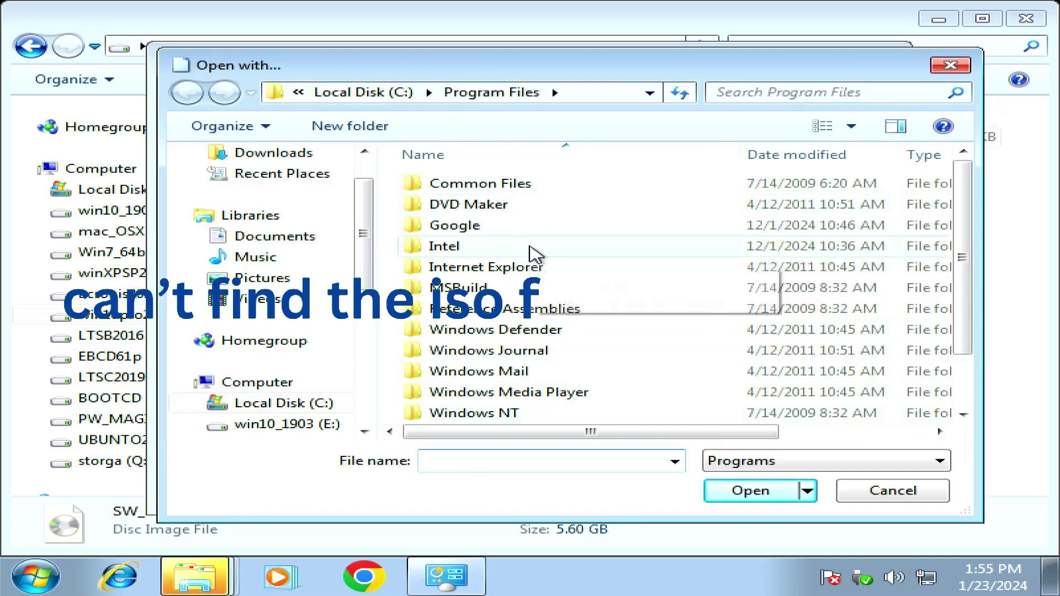
double_click(467, 267)
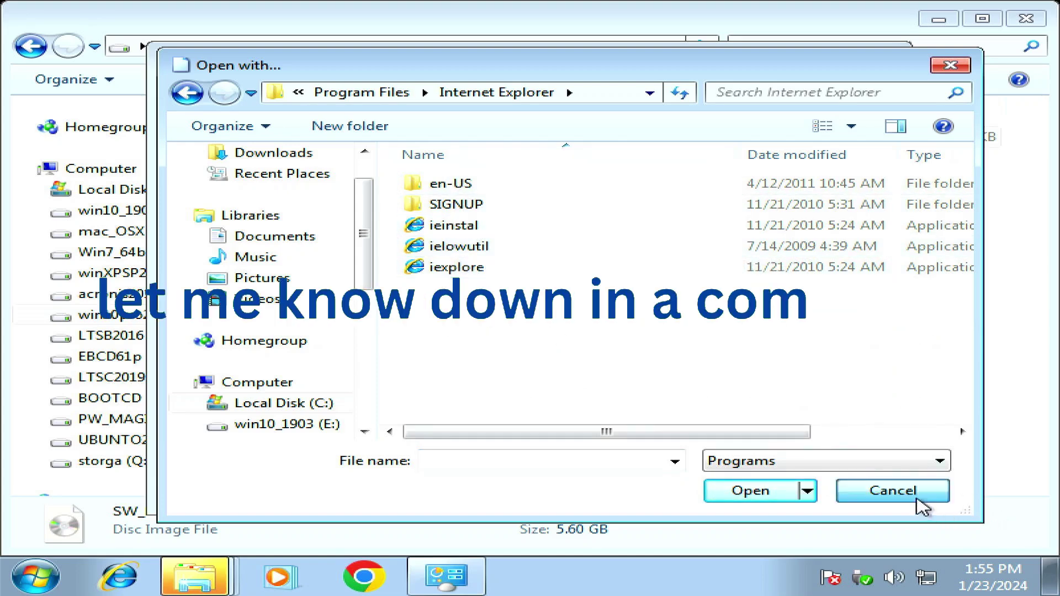
left_click(893, 490)
left_click(832, 488)
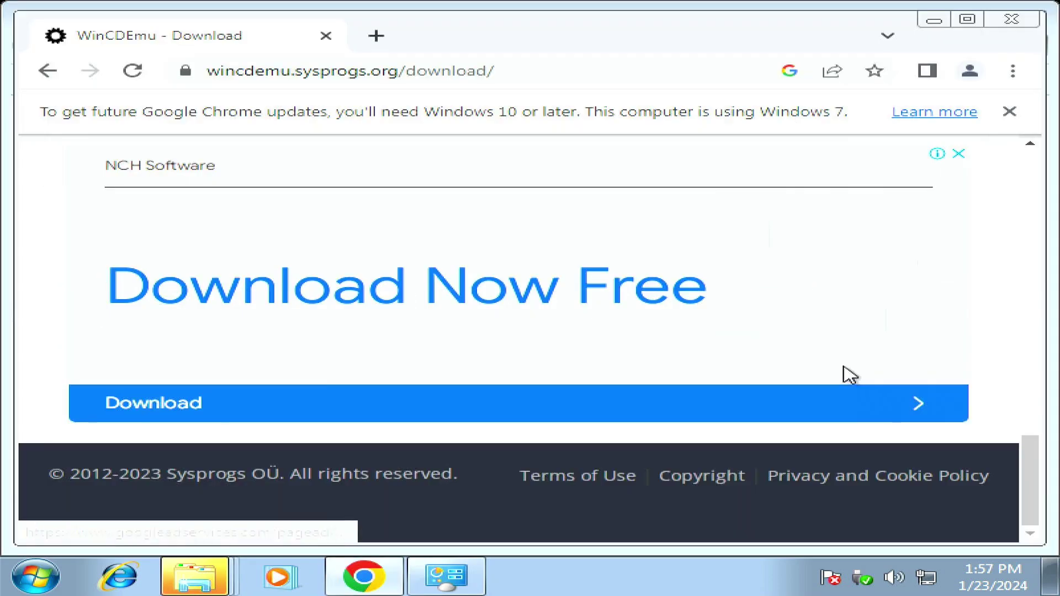
scroll(720, 331, "up", 5)
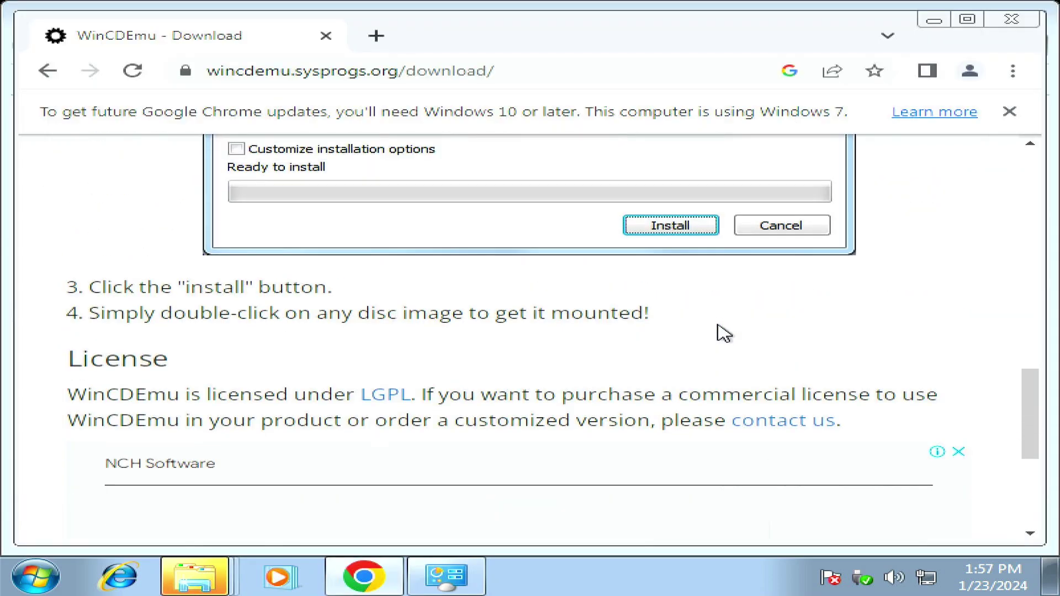
Step: Download the WinCDEmu installer from its web page
scroll(733, 391, "up", 5)
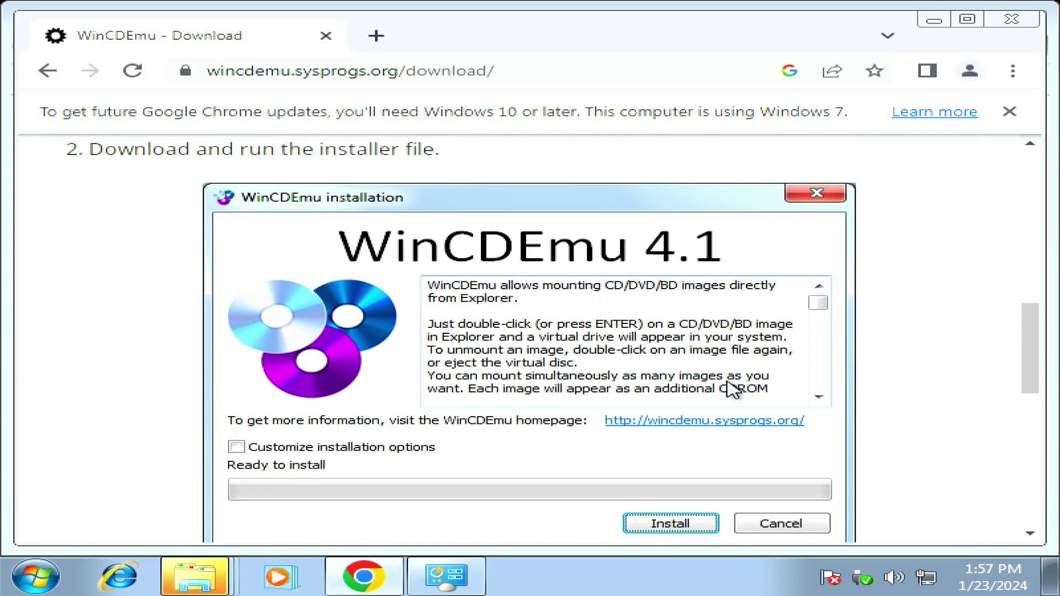
scroll(733, 390, "up", 3)
scroll(301, 338, "up", 2)
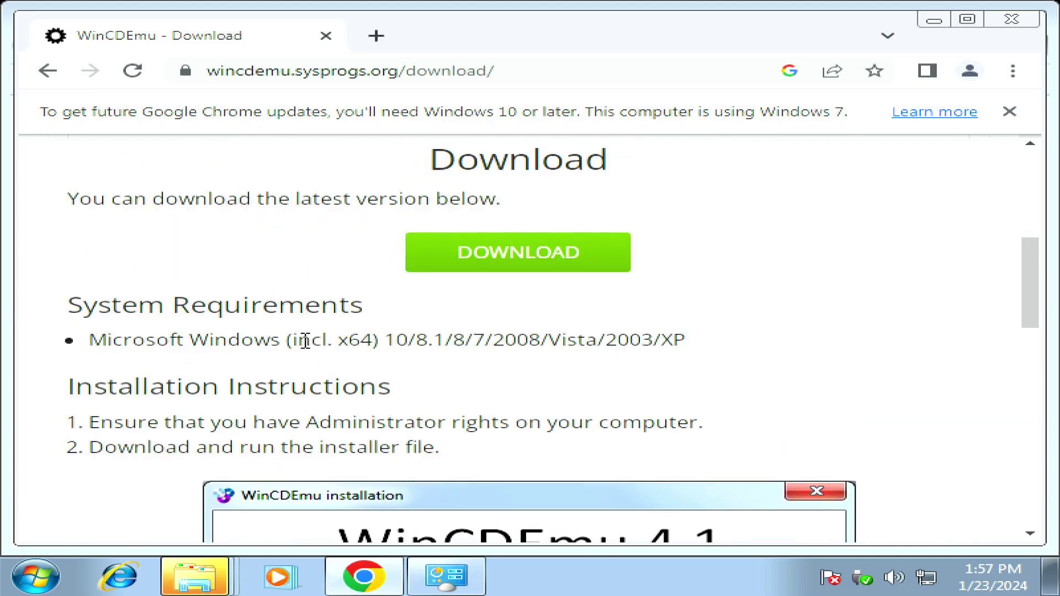
left_click(511, 266)
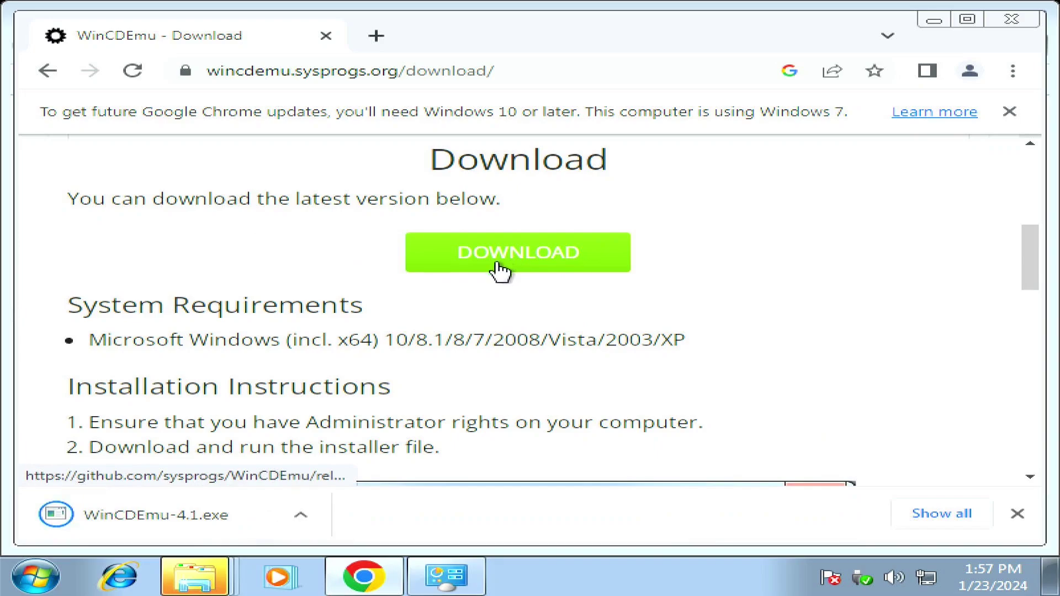
Step: Install WinCDEmu 4.1 with its virtual drive driver, then return to the win10pro20H2 (J:) folder
left_click(116, 531)
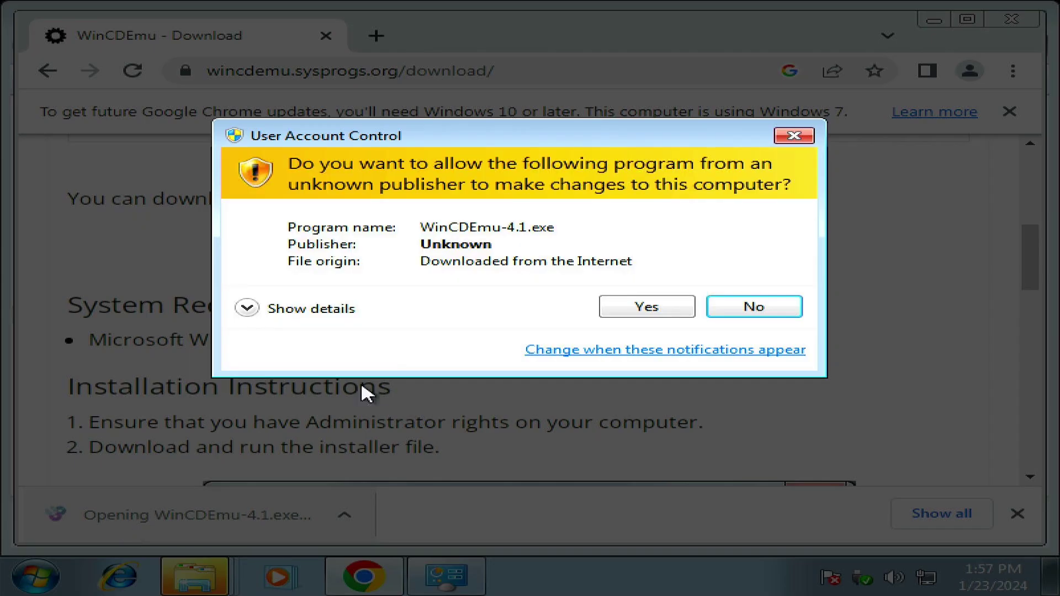
left_click(695, 306)
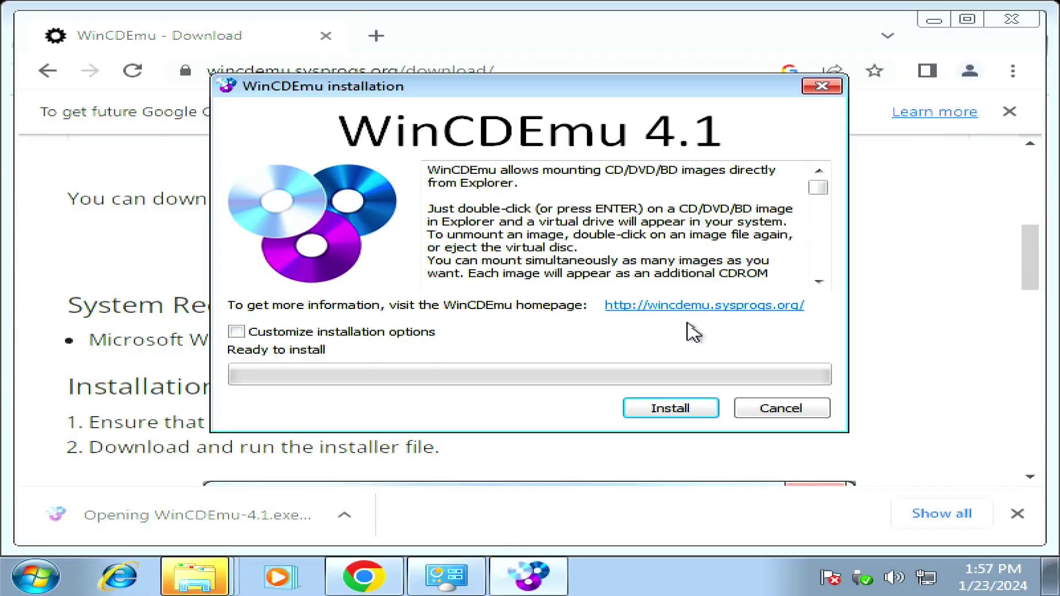
left_click(636, 414)
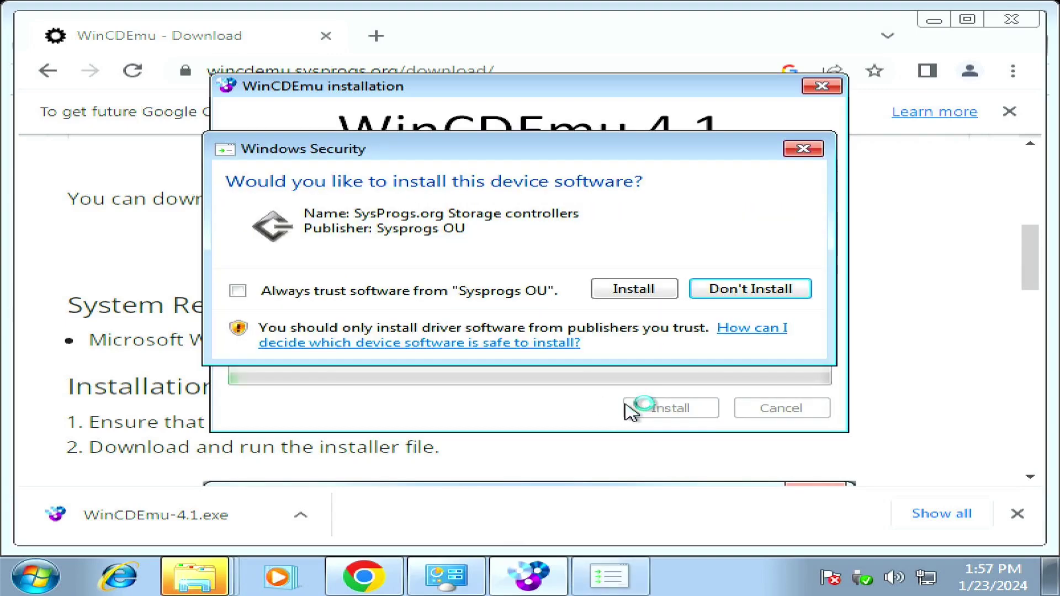
left_click(634, 289)
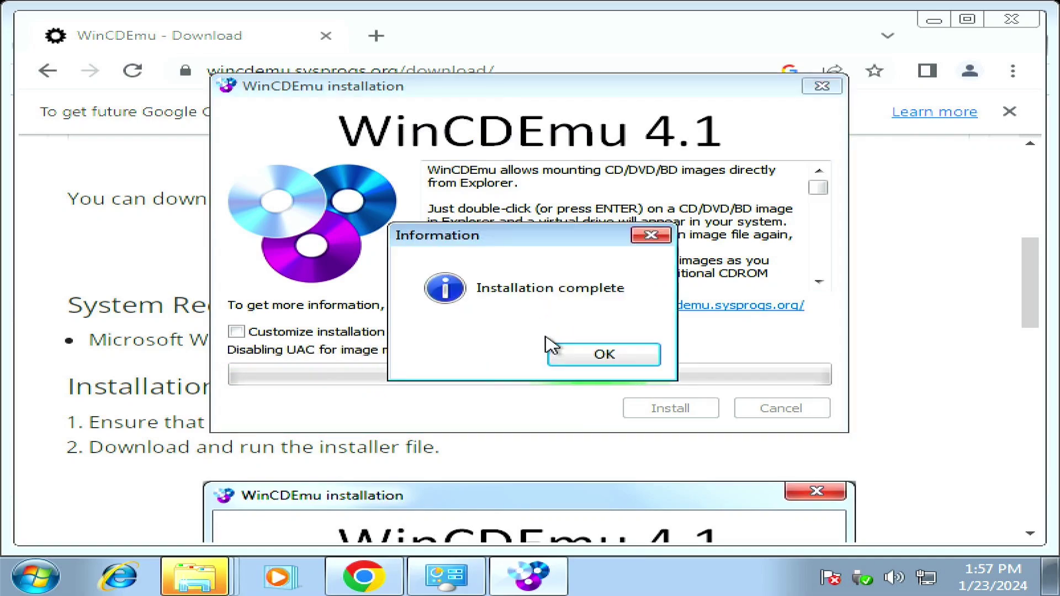
left_click(577, 356)
left_click(210, 575)
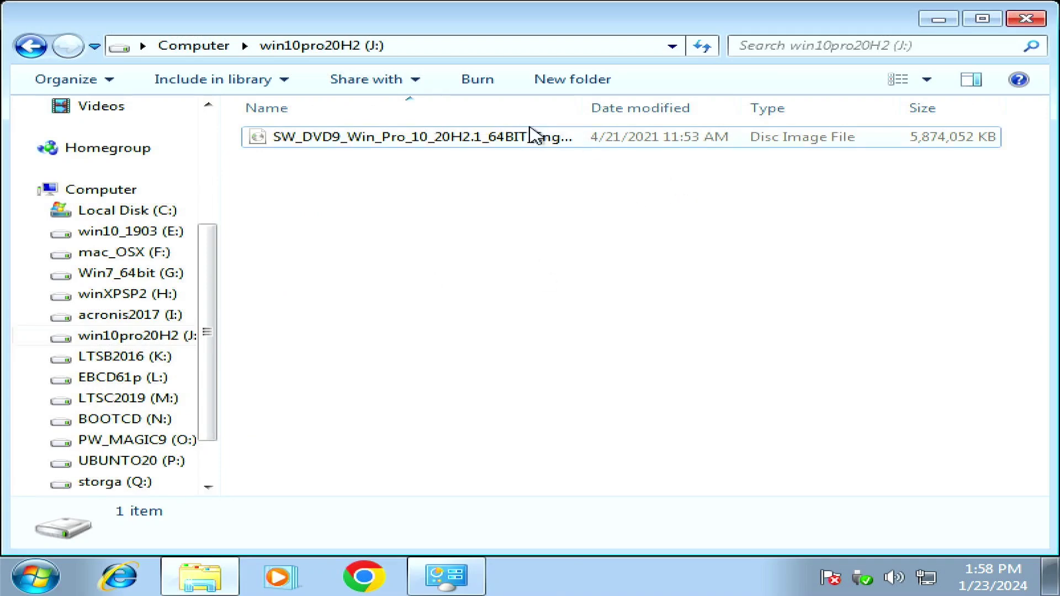
Step: Mount the Windows 10 Pro 20H2 ISO as drive V: and open its files from AutoPlay
right_click(527, 146)
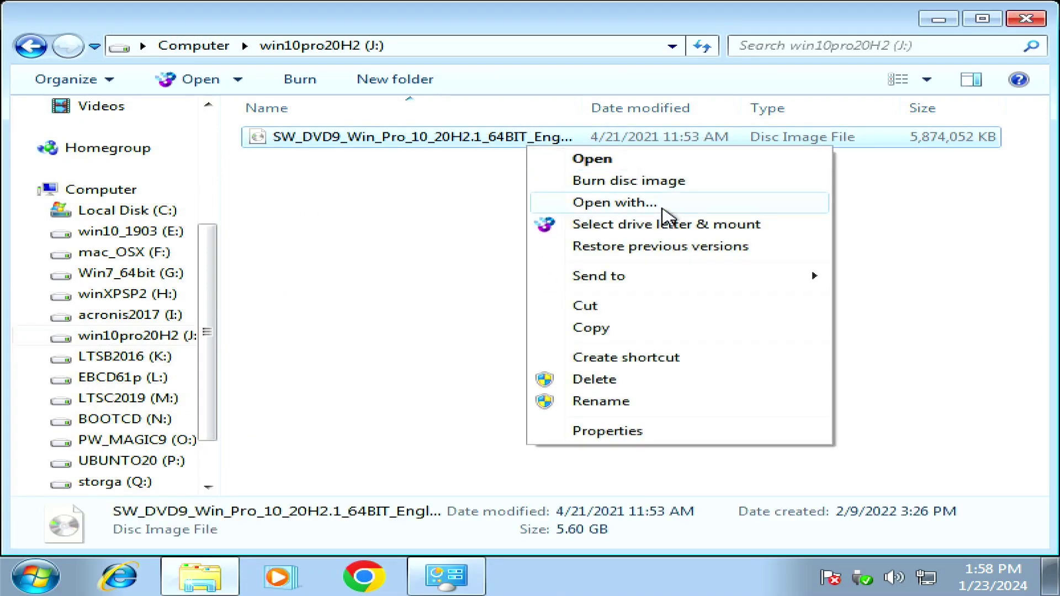
left_click(675, 230)
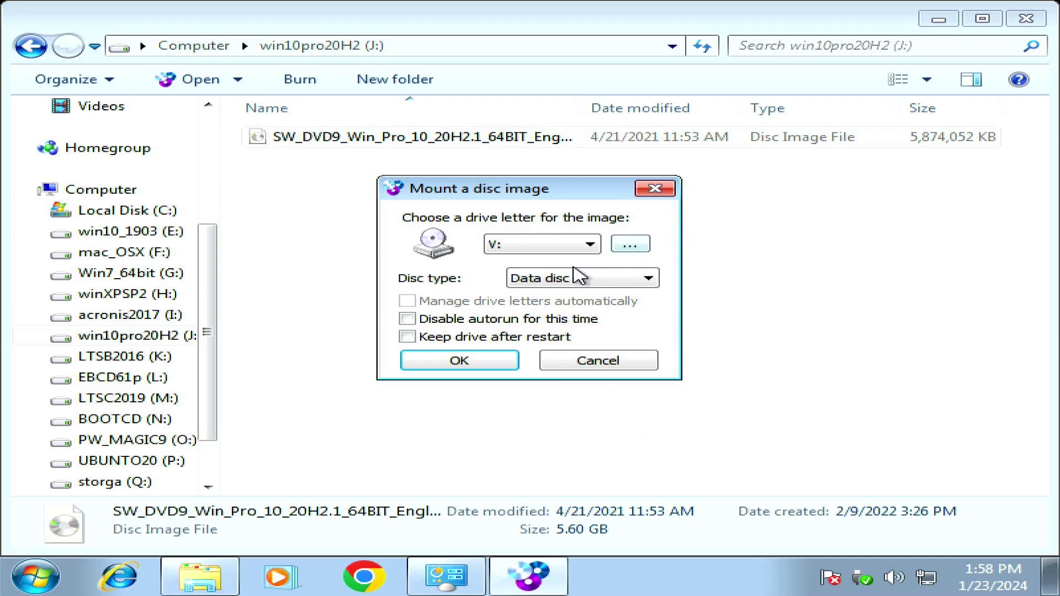
left_click(494, 365)
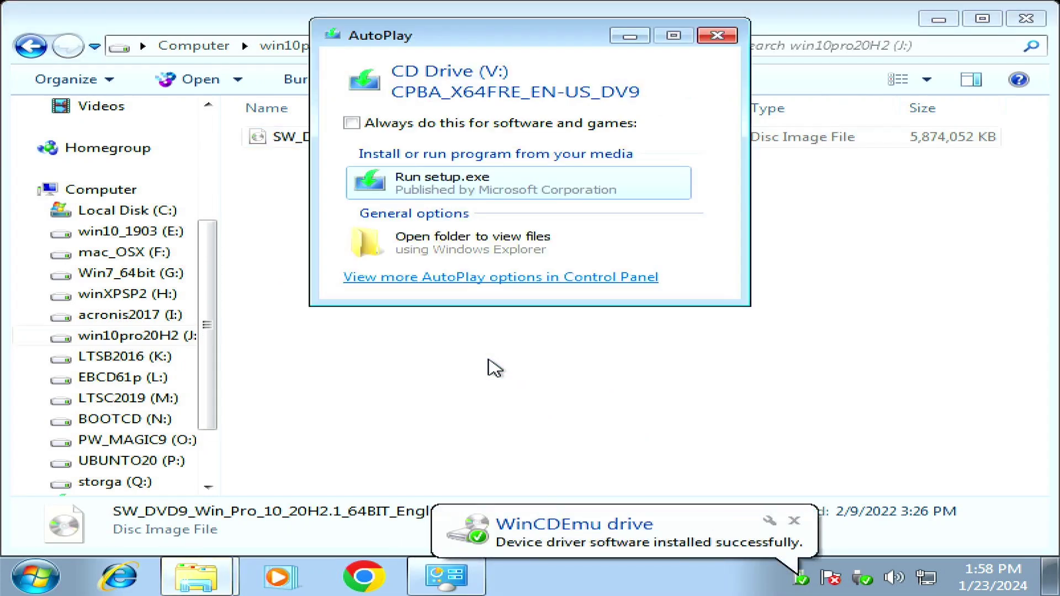
left_click(488, 248)
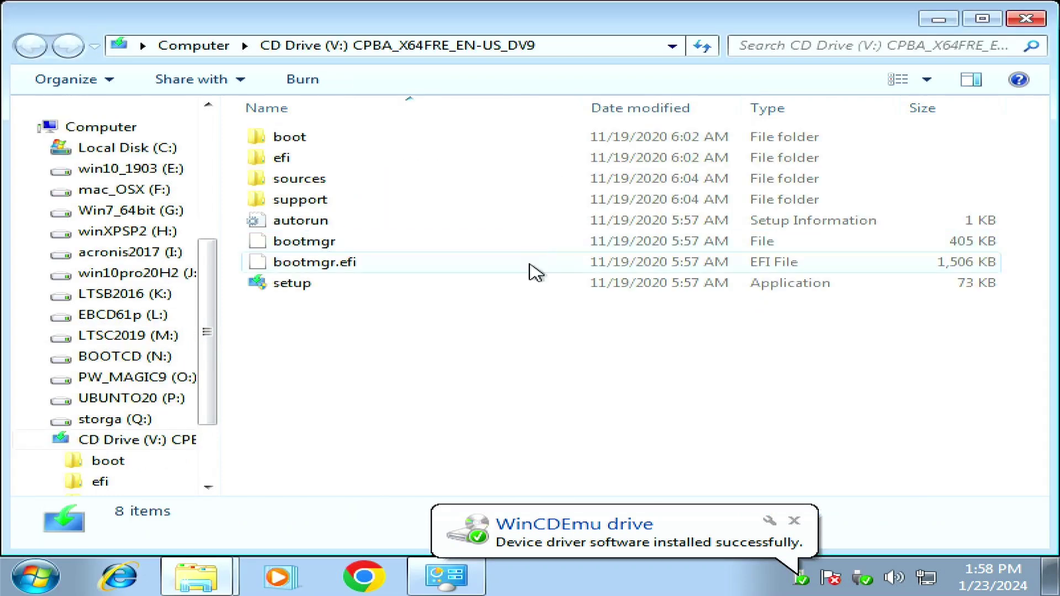
Step: Run the mounted drive's setup as administrator and approve the User Account Control prompt
right_click(302, 285)
left_click(380, 318)
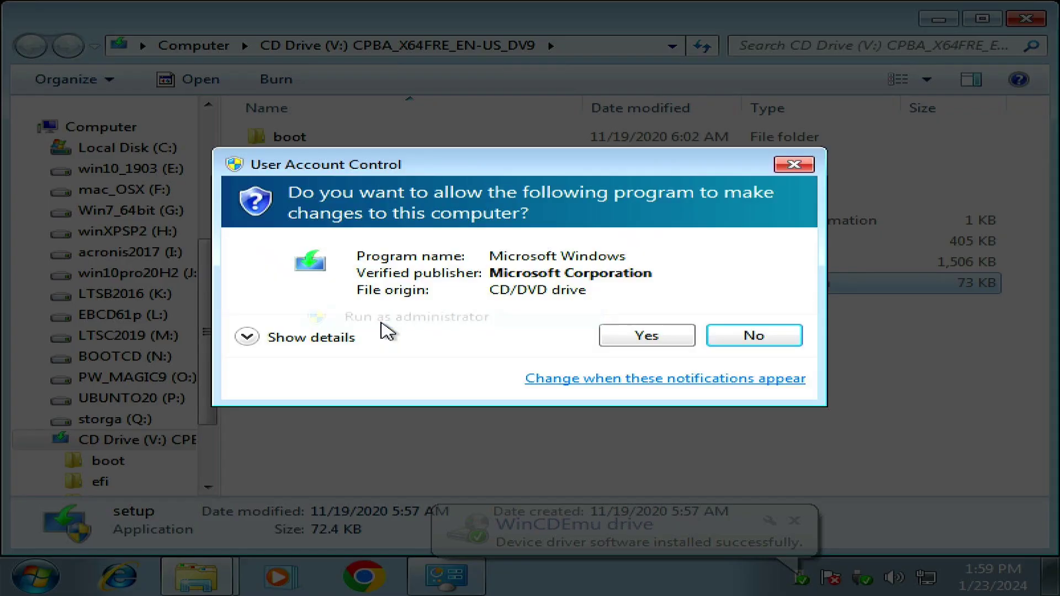
left_click(661, 337)
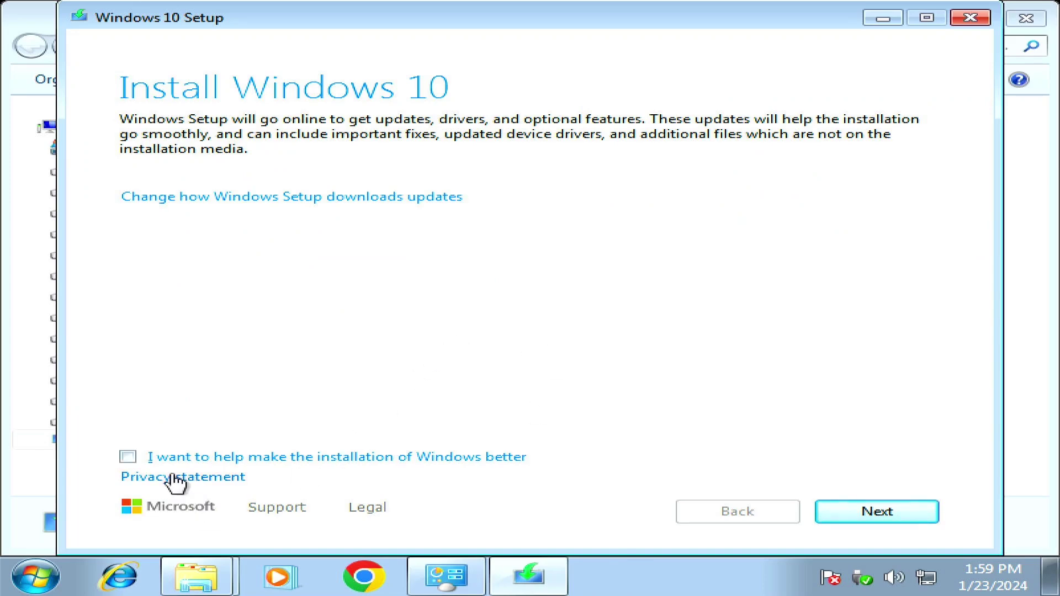
Step: Choose the Windows 10 Pro edition, accept the license terms, and start the upgrade installation
left_click(895, 515)
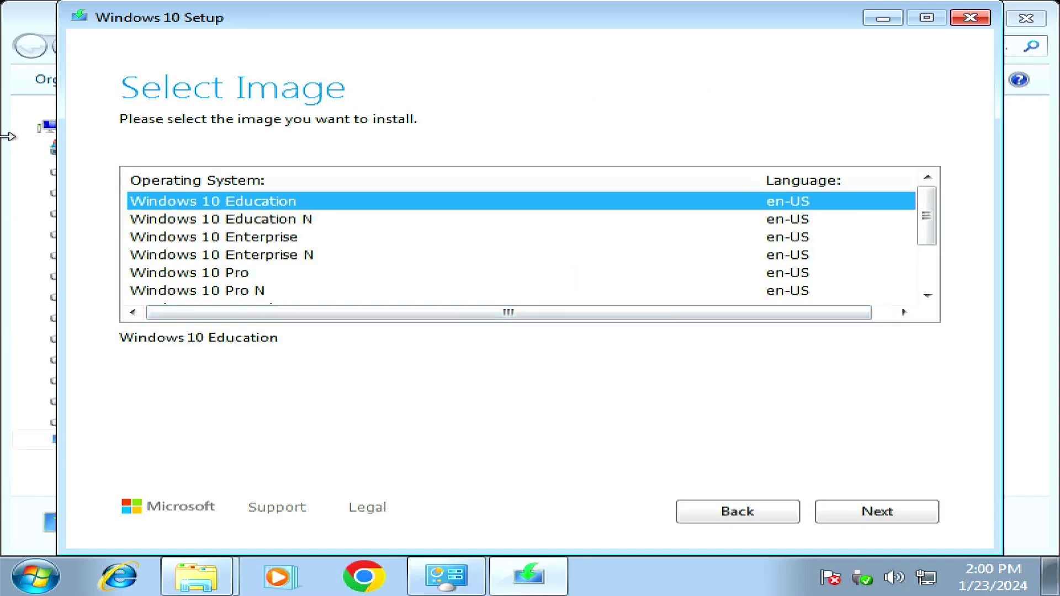
left_click(241, 275)
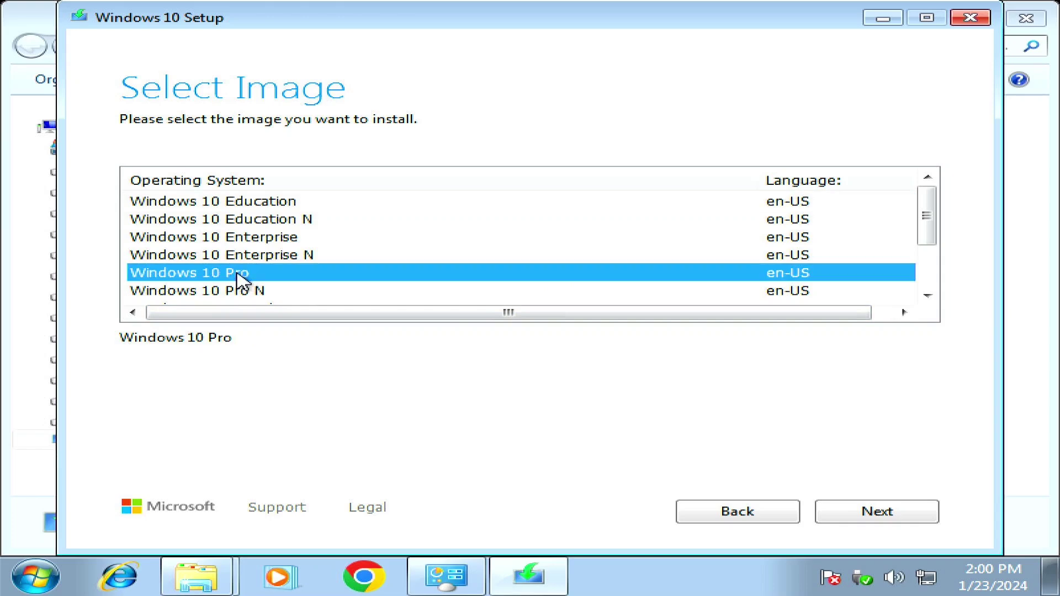
left_click(864, 517)
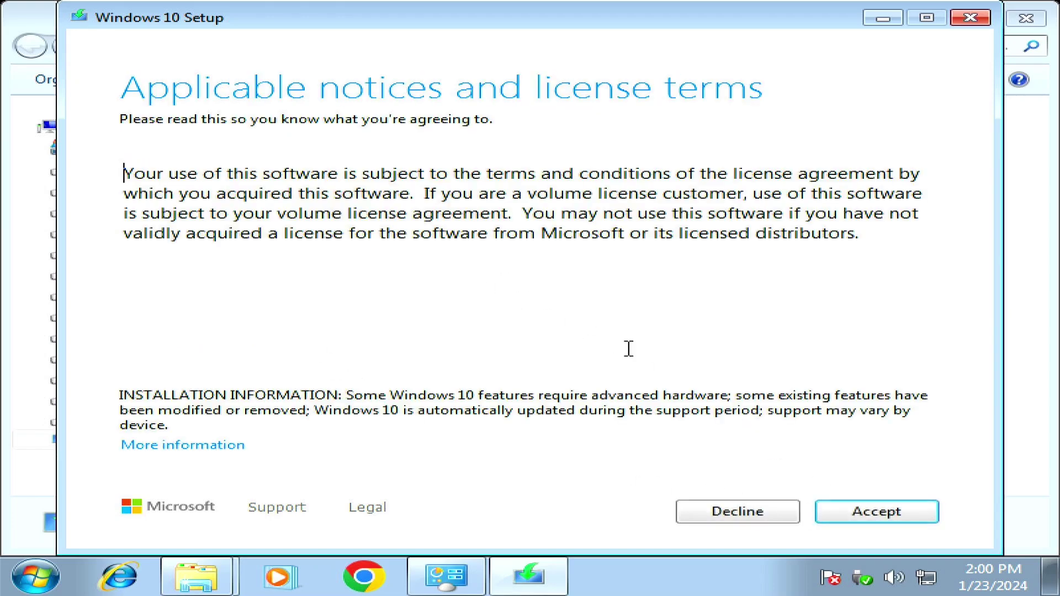
left_click(866, 517)
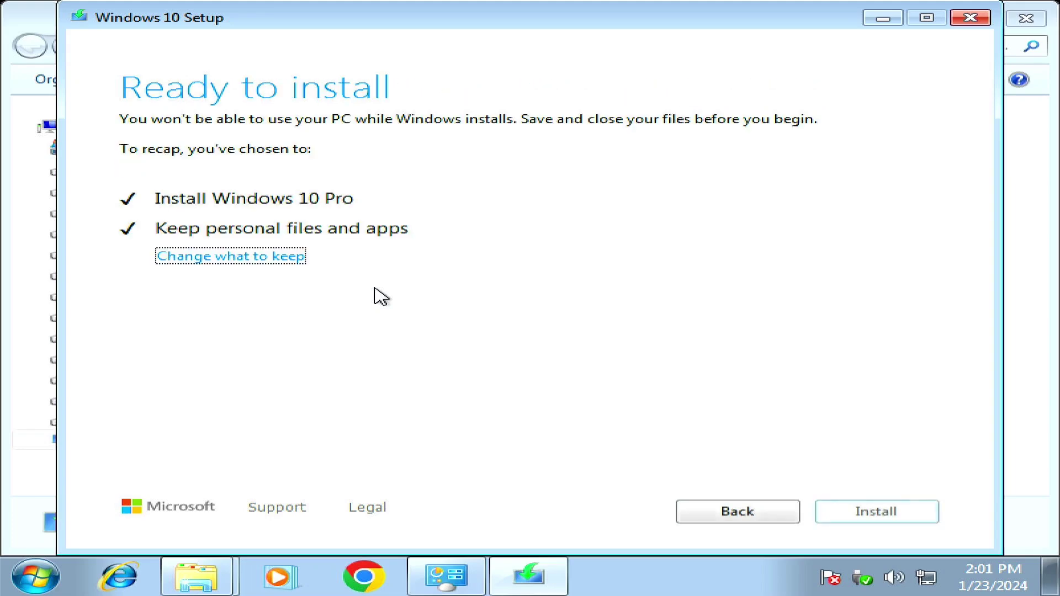
left_click(853, 519)
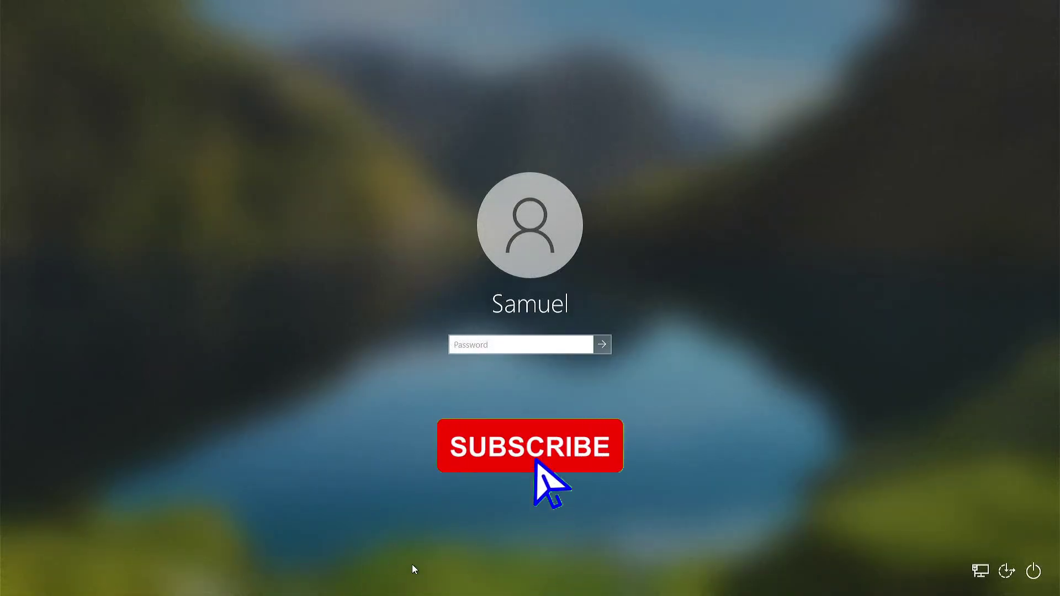
Step: Sign in with the account password and accept the default privacy settings
type("•••")
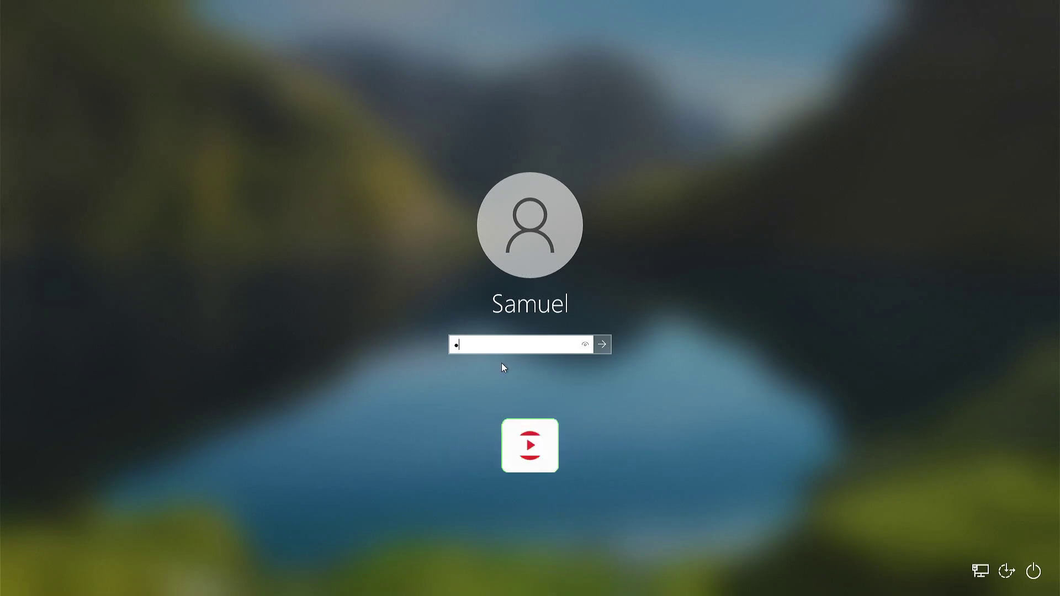
type("•••••")
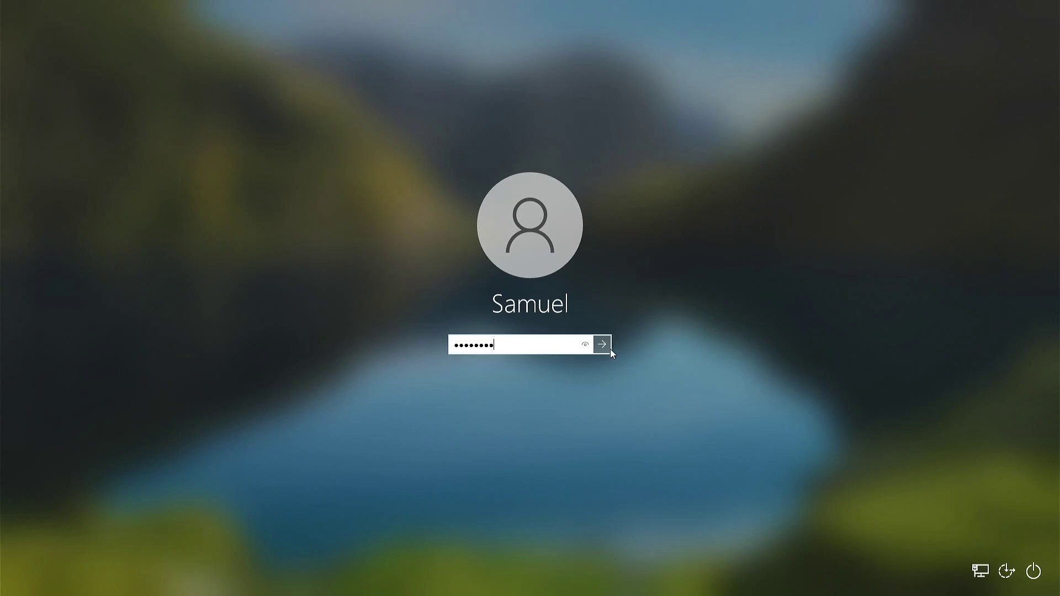
left_click(604, 346)
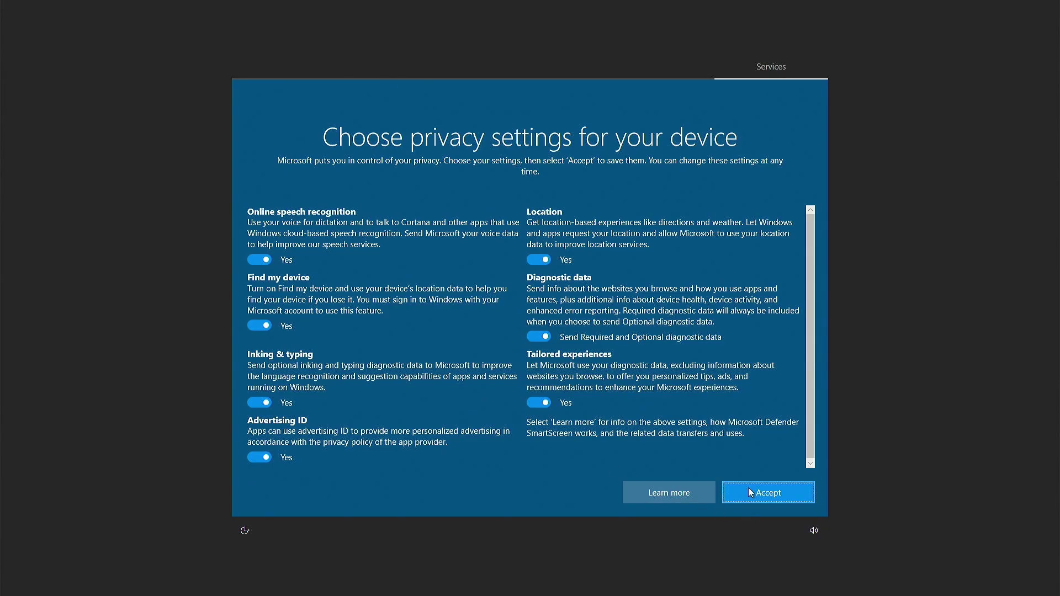
left_click(751, 491)
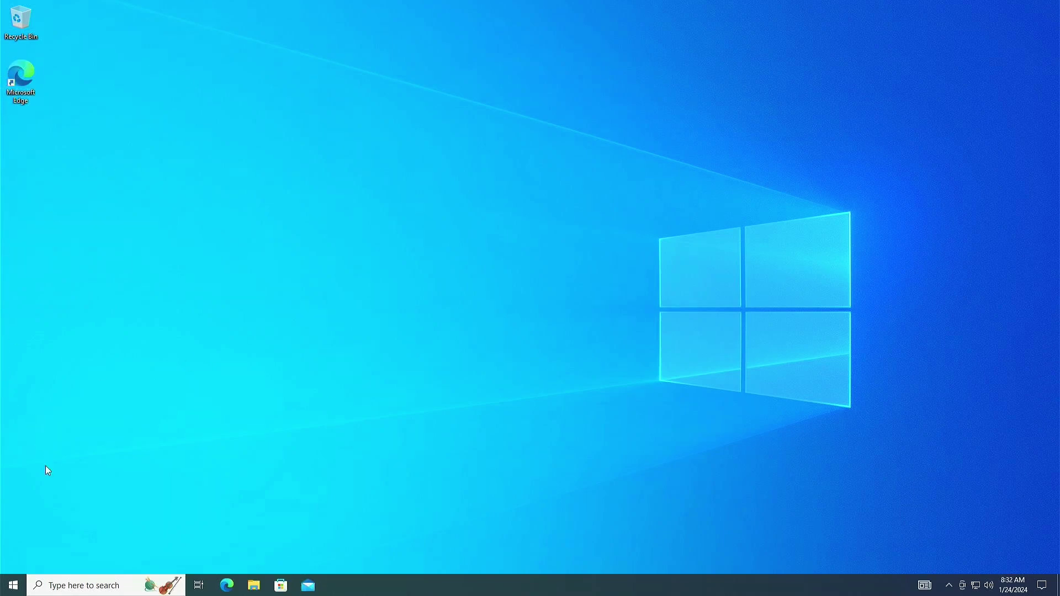
Step: Search 'activ' to reach Activation settings, activate Windows, and close the confirmation
left_click(12, 586)
type("a")
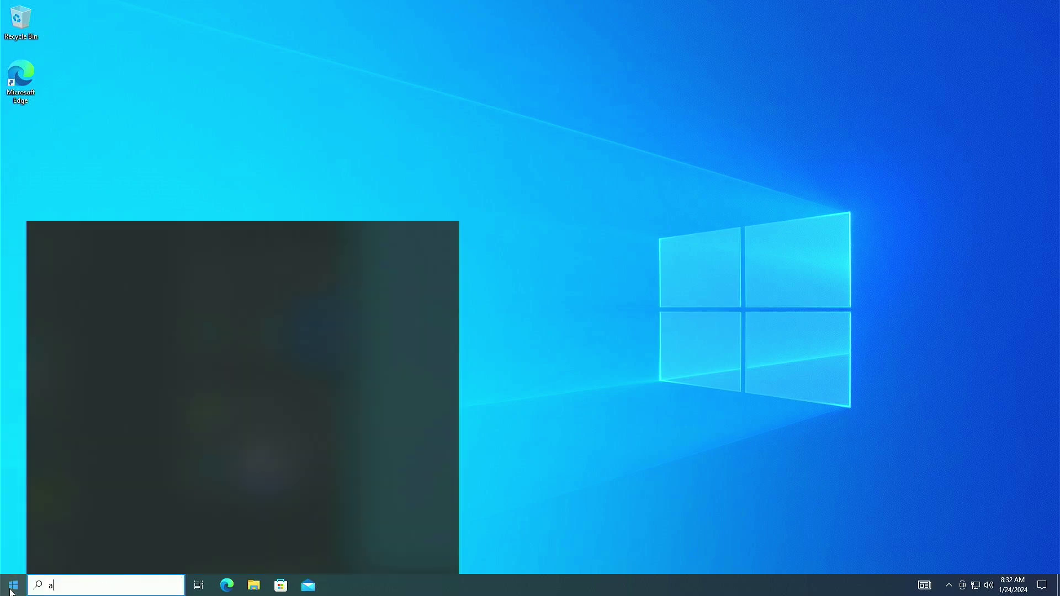
type("ctiv")
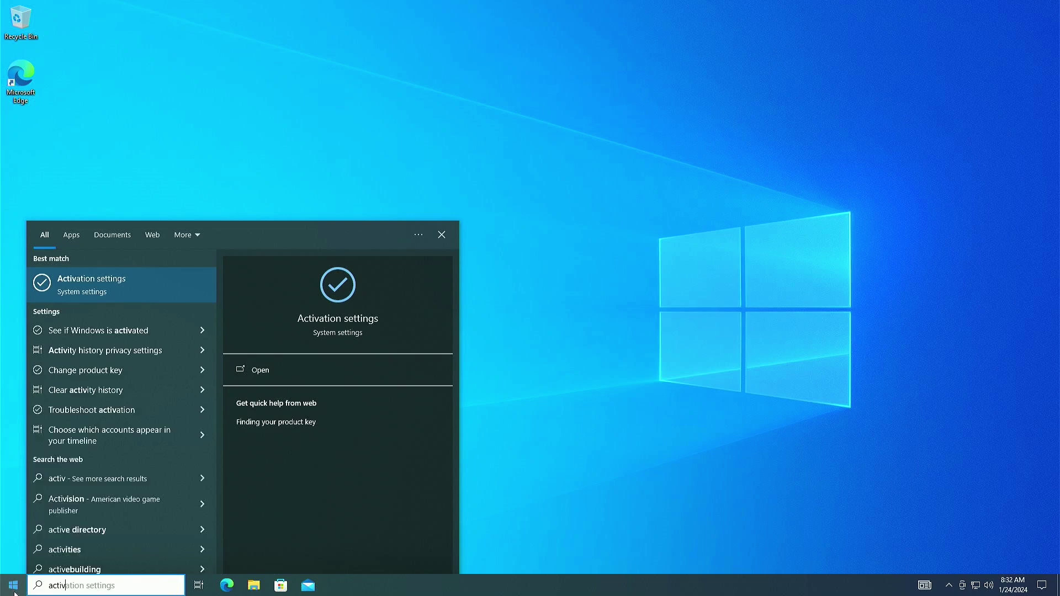
left_click(151, 276)
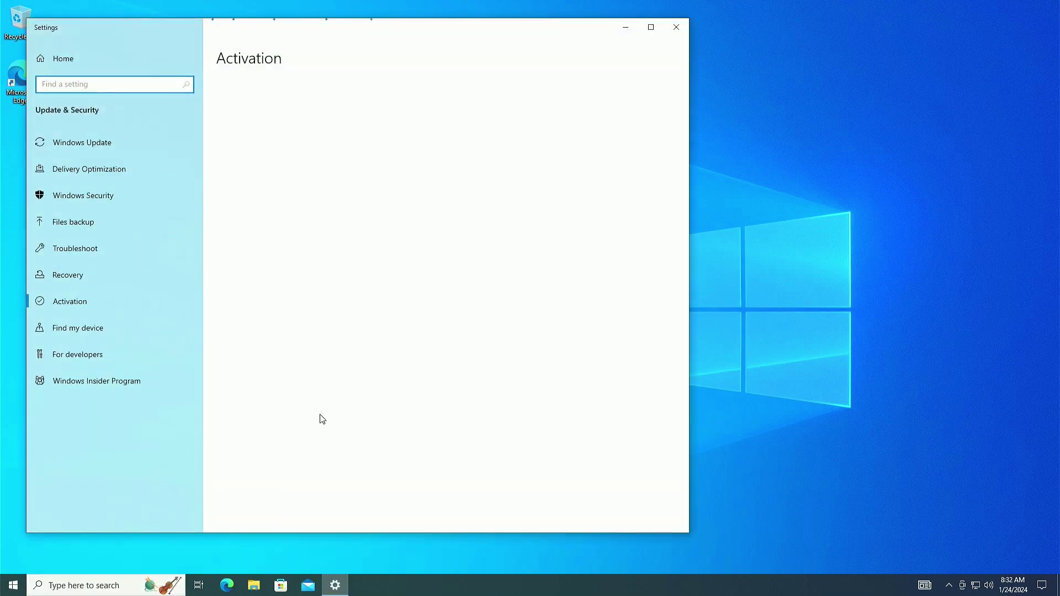
left_click(464, 309)
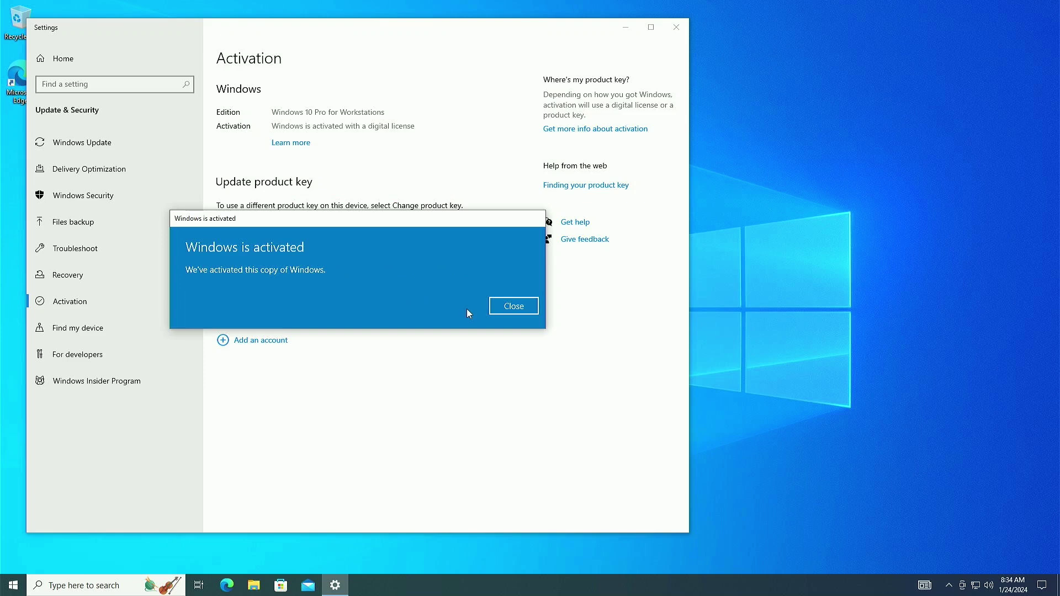
left_click(508, 307)
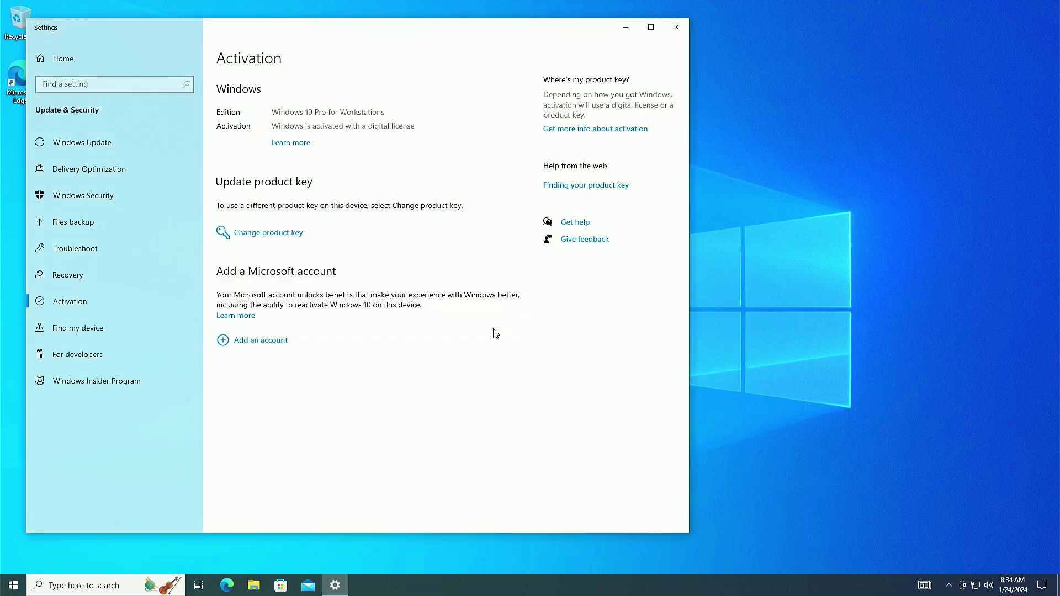